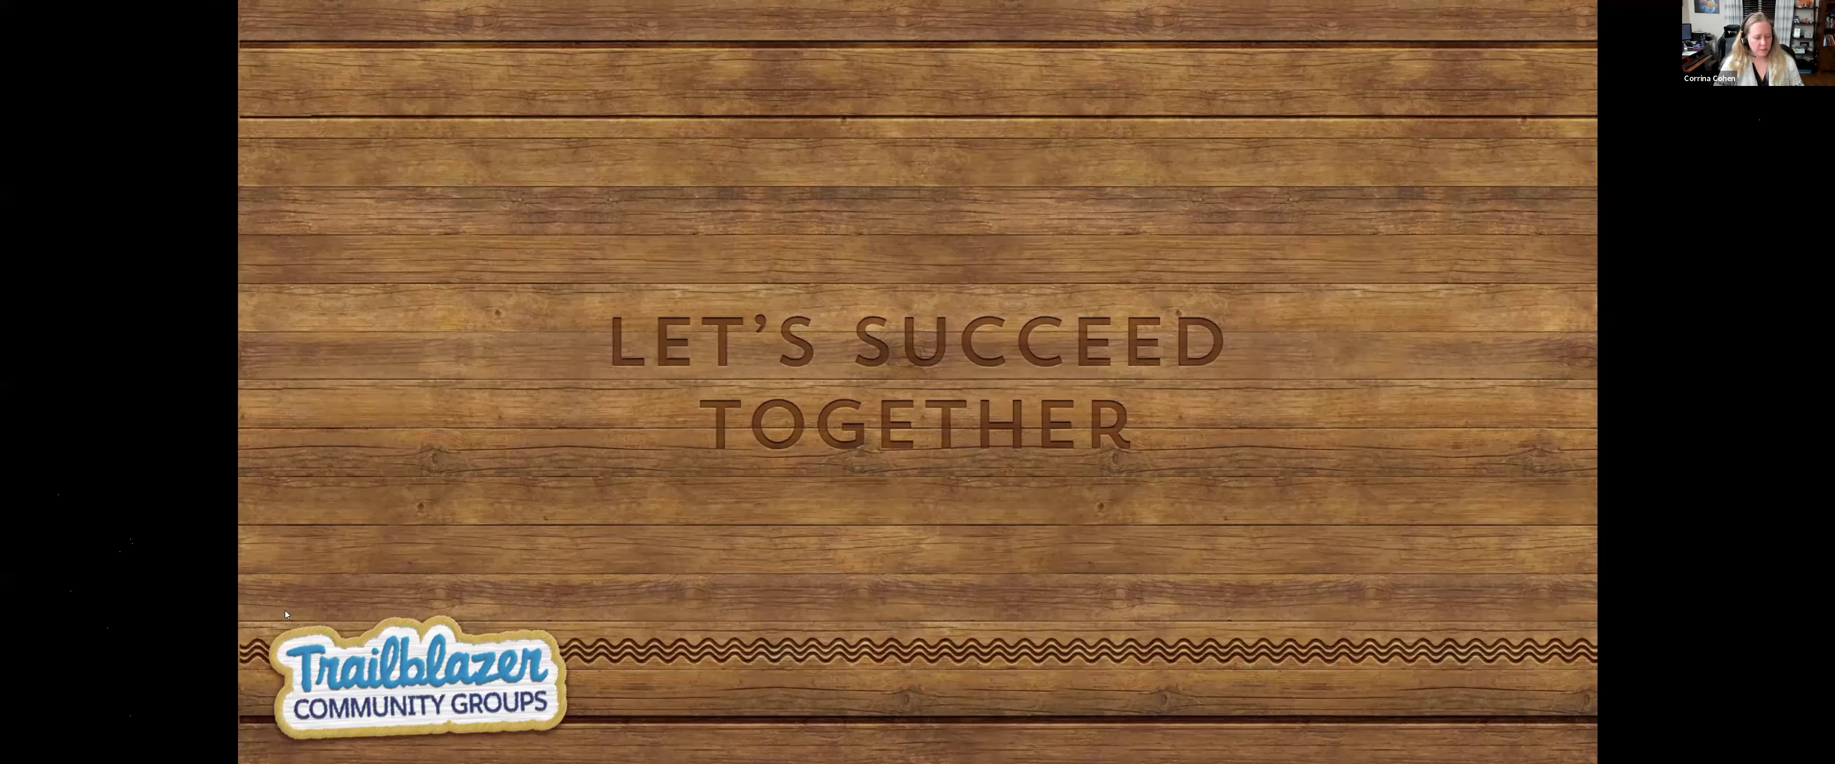
- Exit full-screen presentation mode to show the 'Let's Succeed Together' slide in the browser
key(Escape)
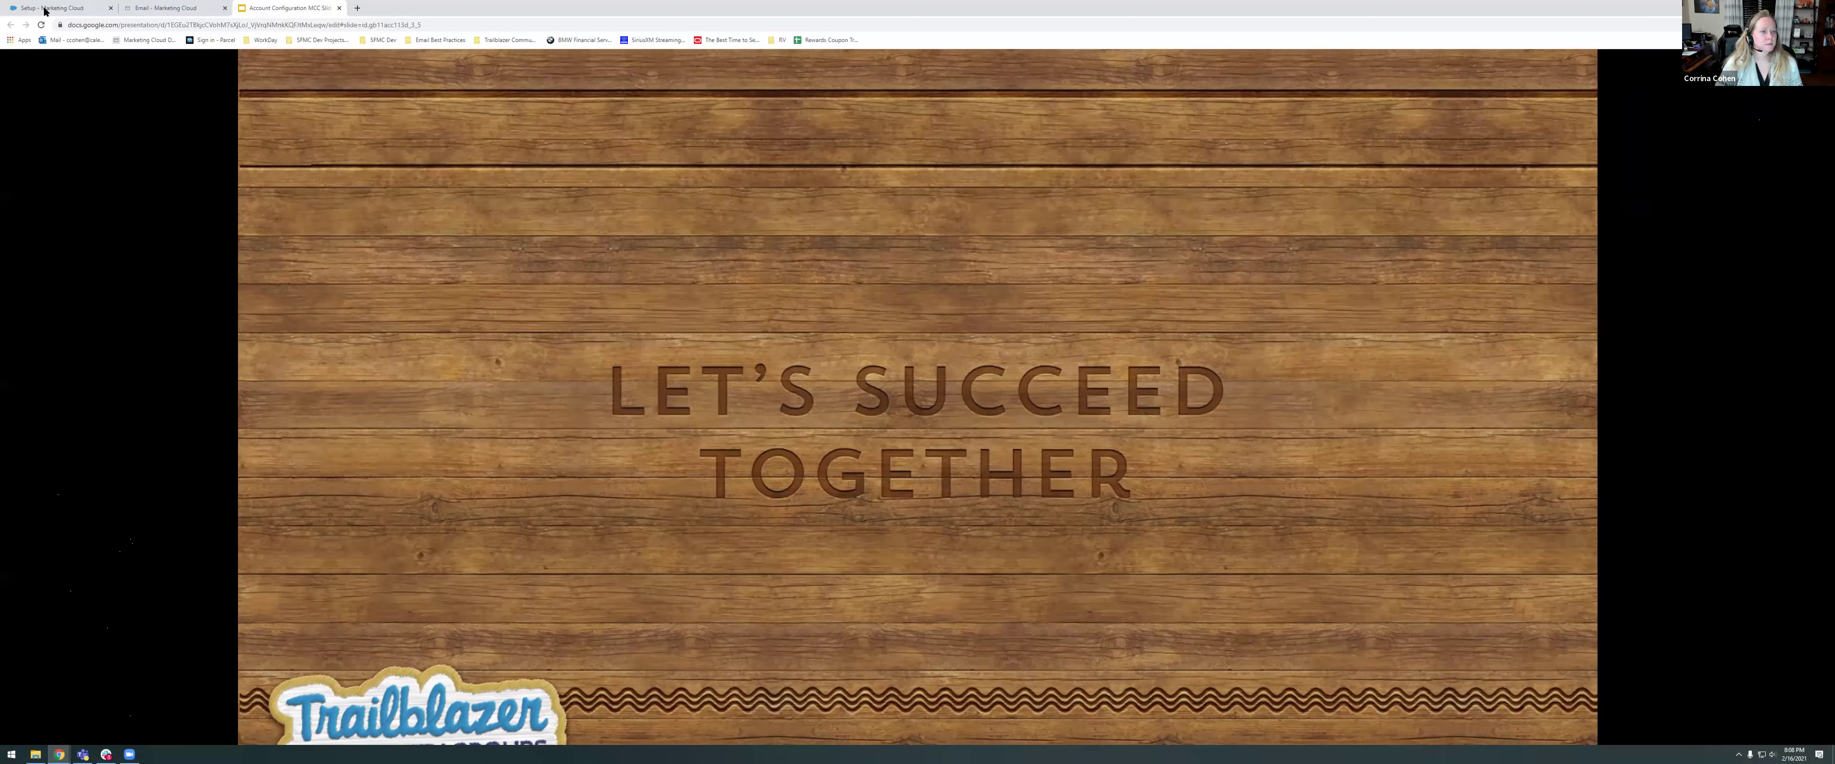
- Review the Default sender profile's custom reply mail and auto-reply settings, briefly checking Setup Home
click(44, 10)
click(165, 8)
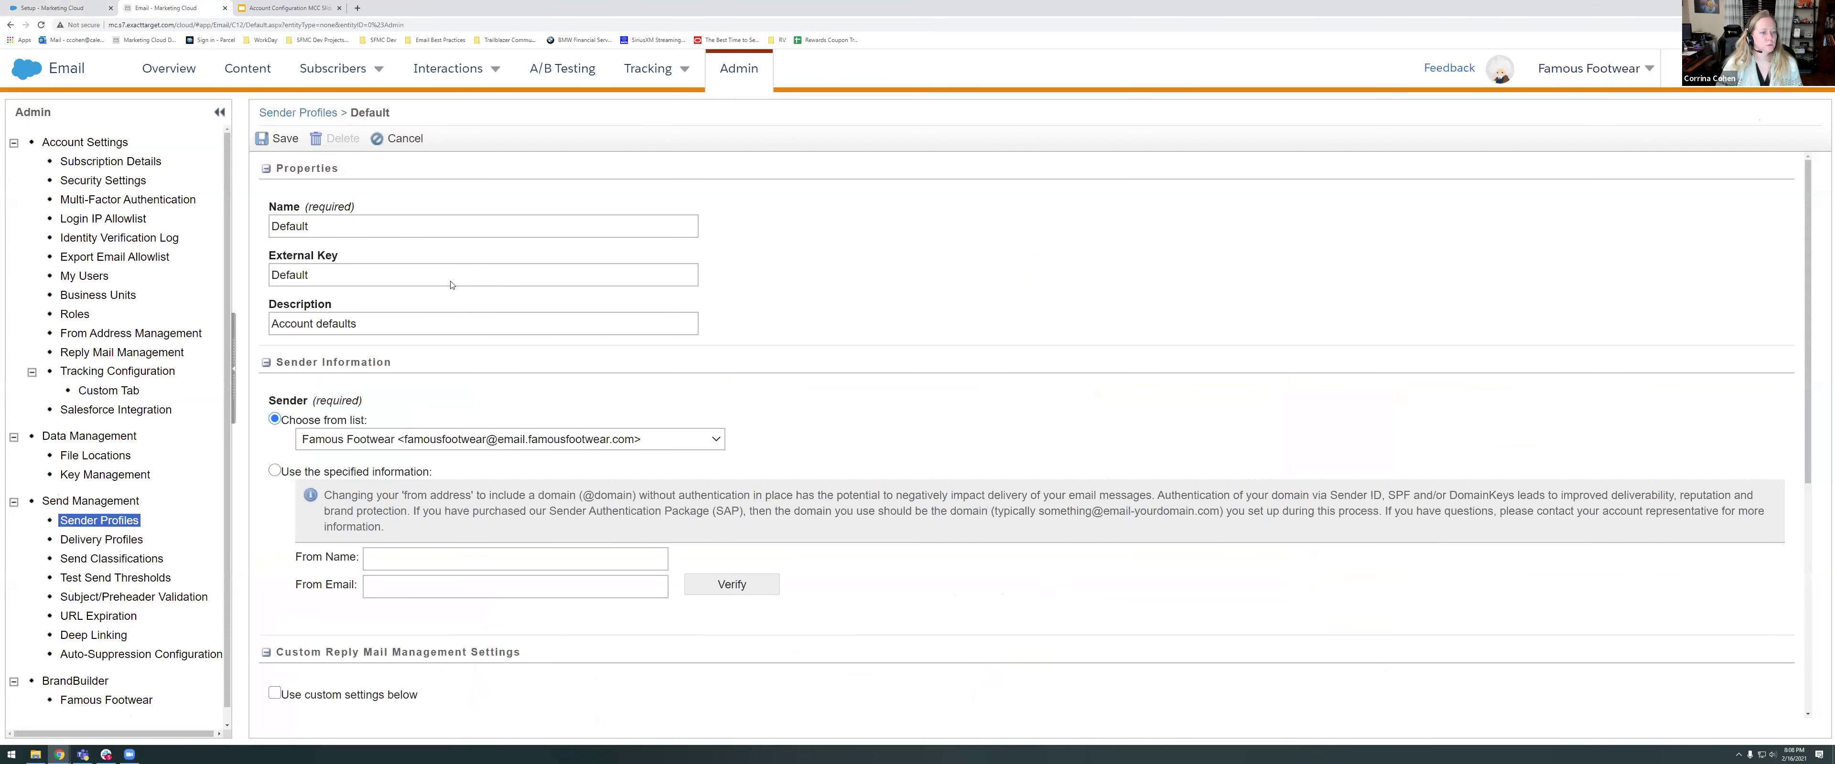
scroll(441, 295, down, 3)
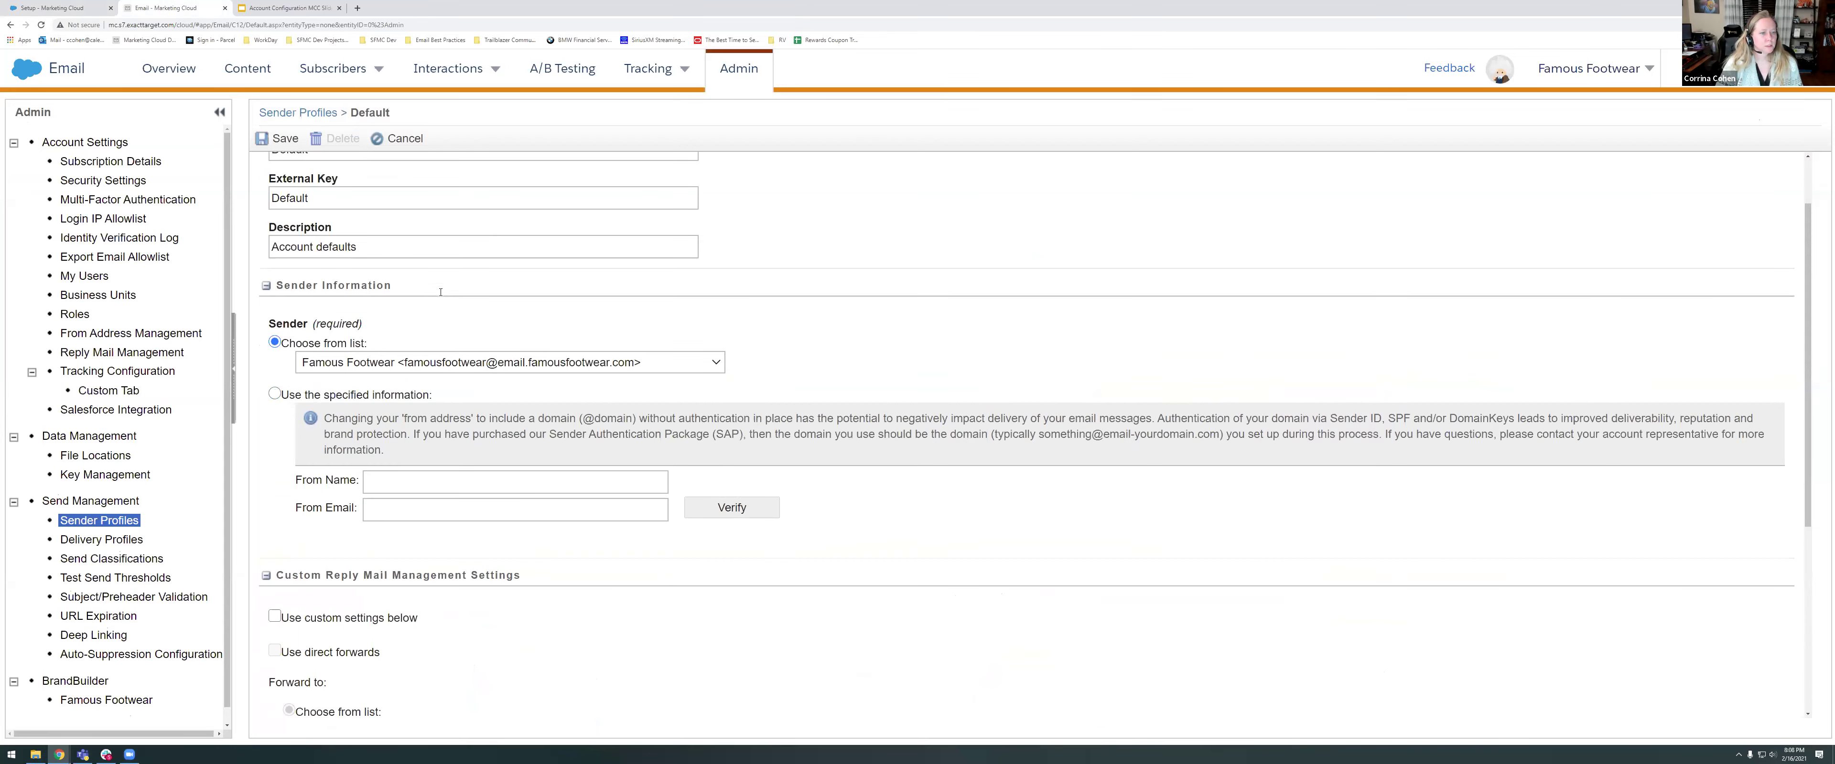
scroll(446, 370, down, 2)
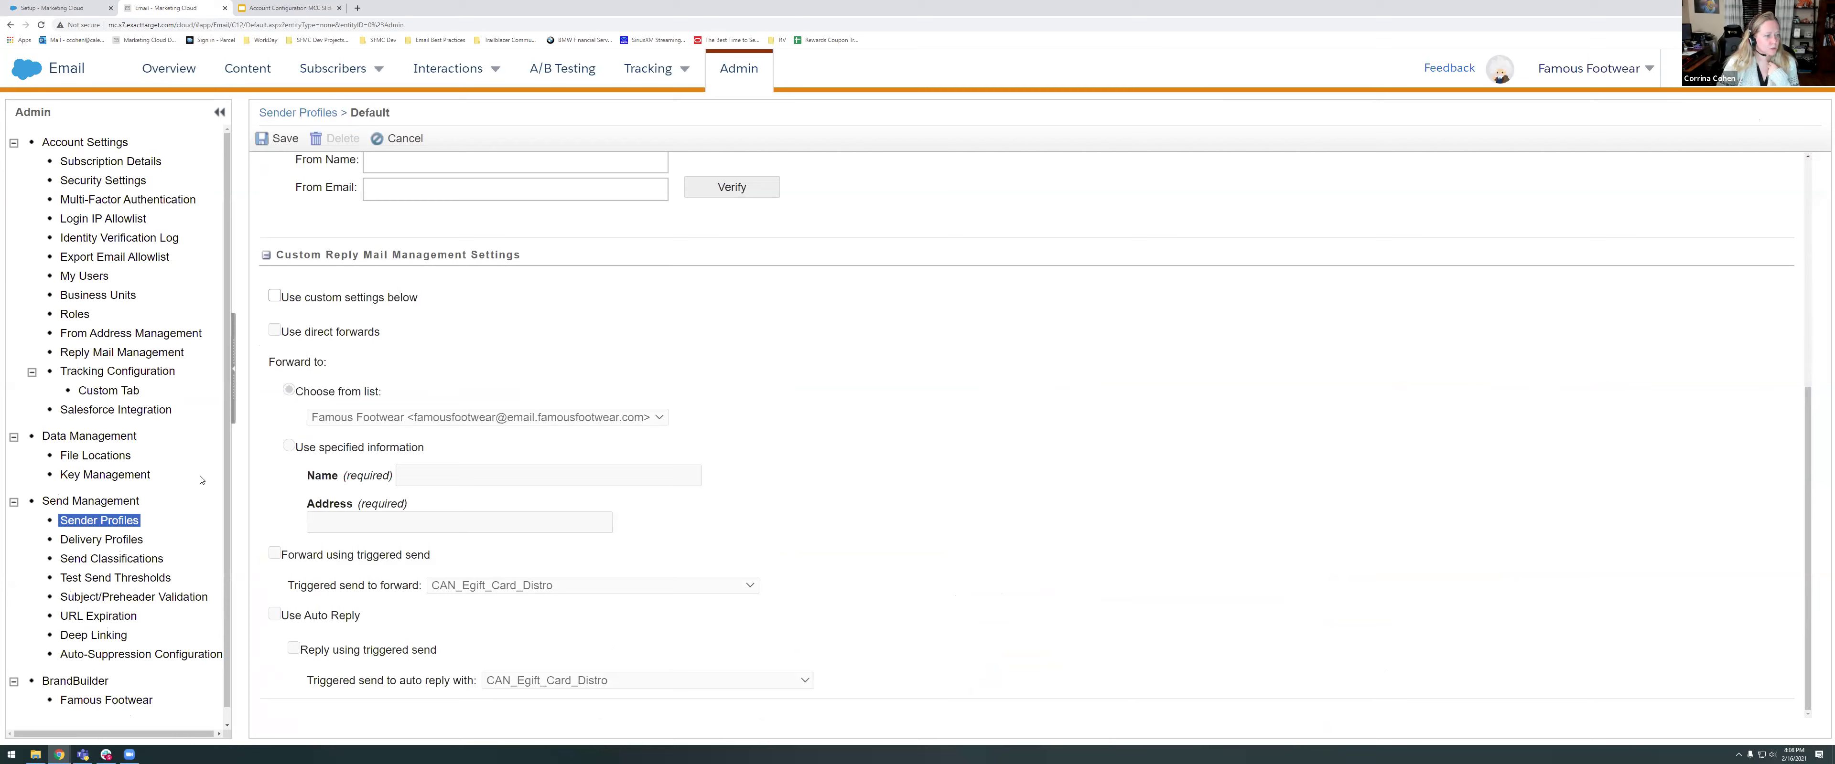
click(75, 10)
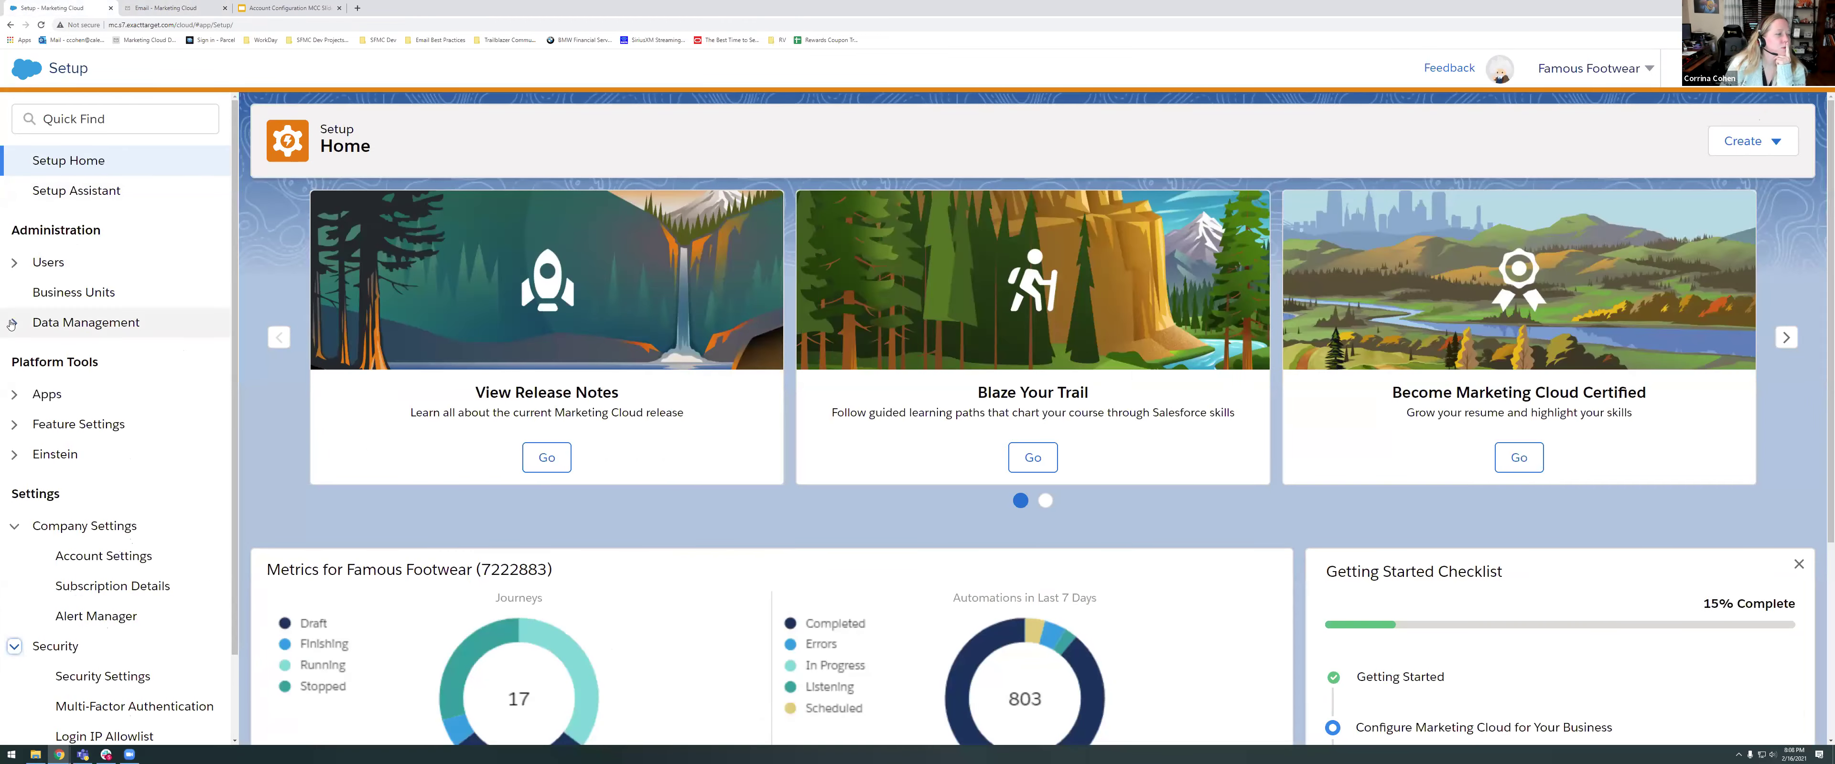
scroll(13, 324, down, 1)
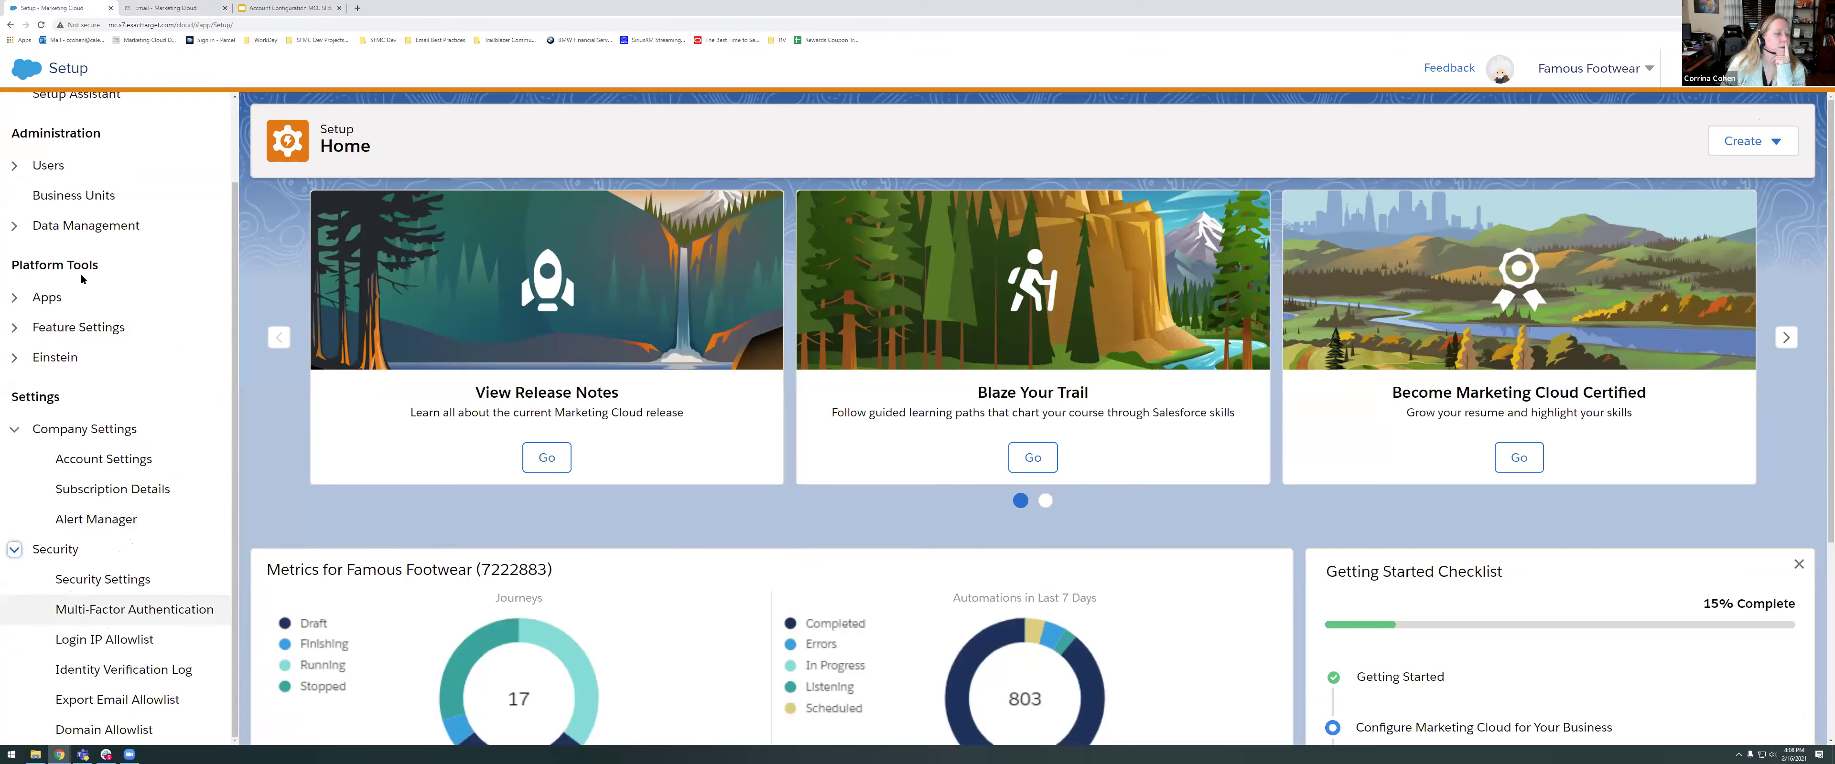
click(160, 9)
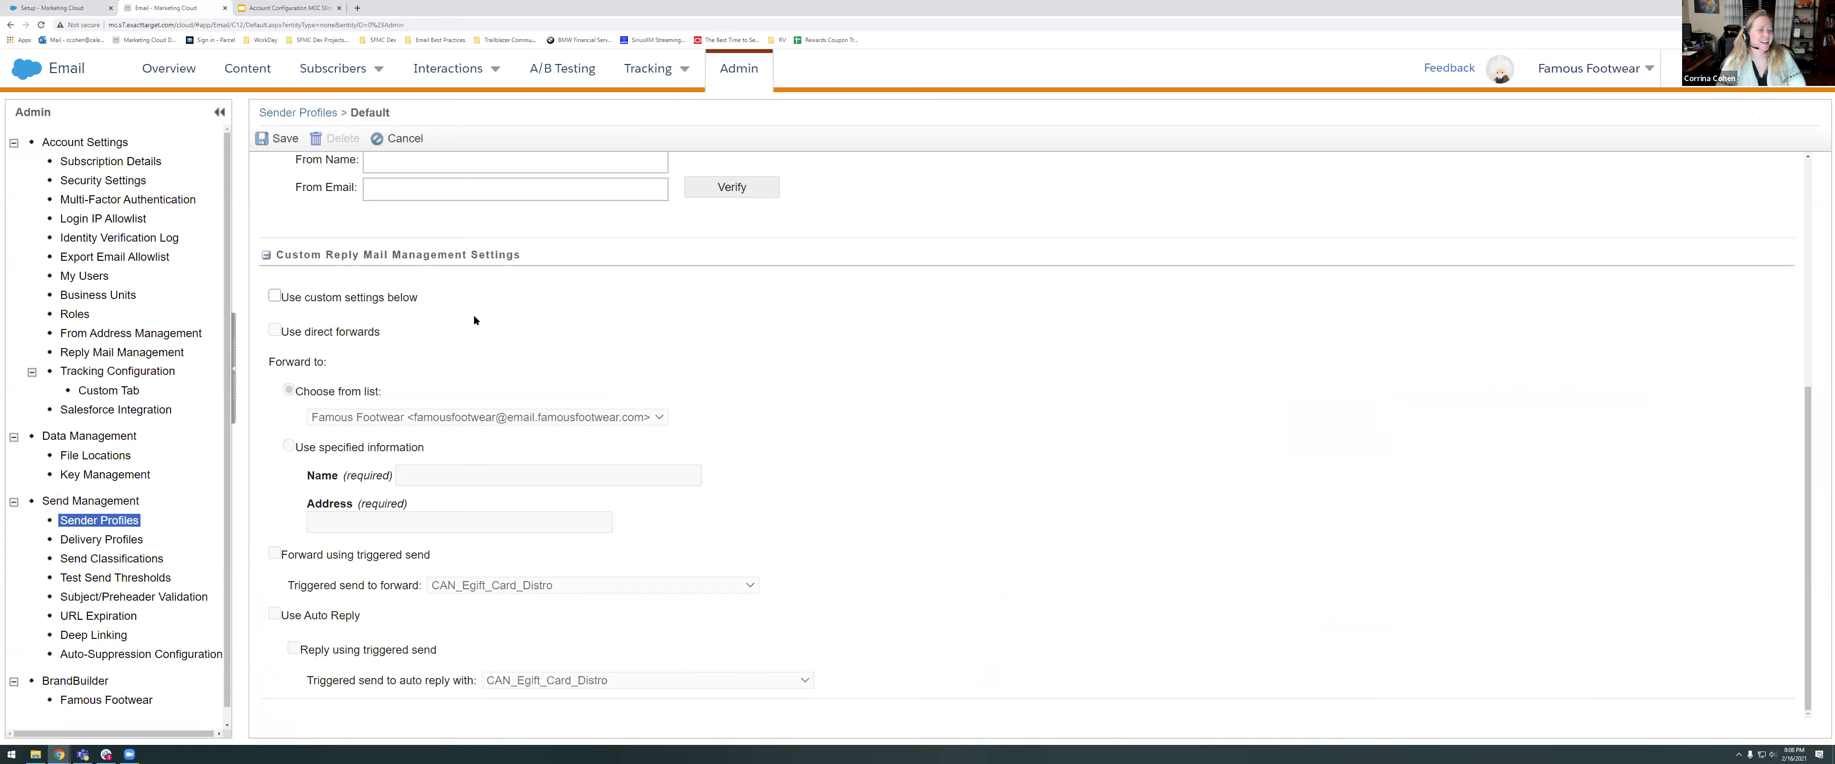
- Review Reply Mail Management's reply filters and routing settings, then return to Setup Home
click(122, 352)
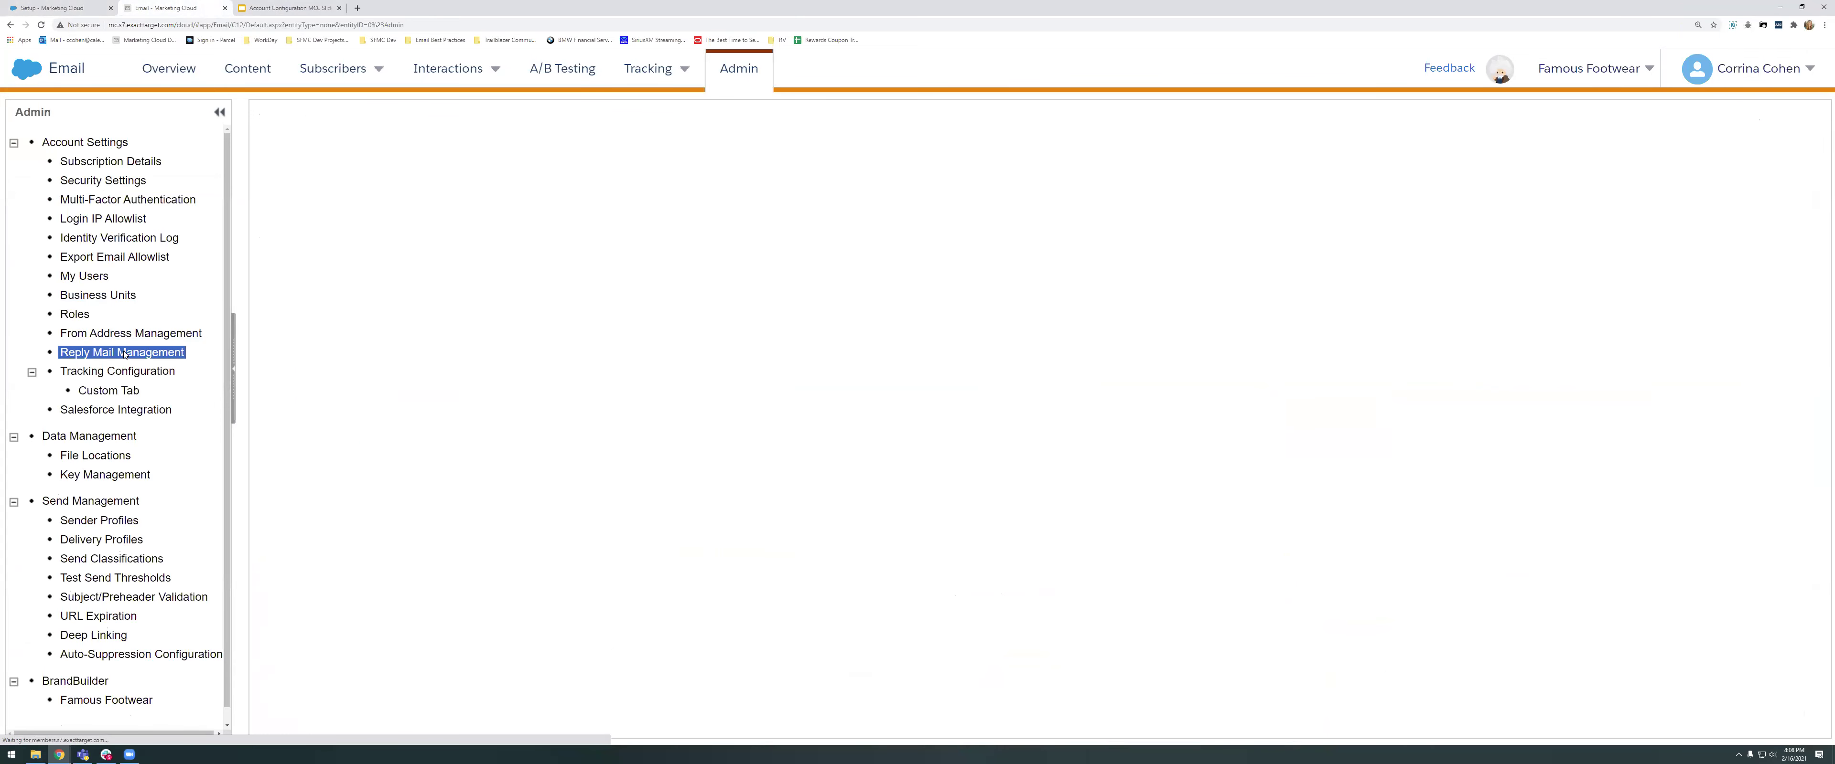
scroll(507, 495, down, 1)
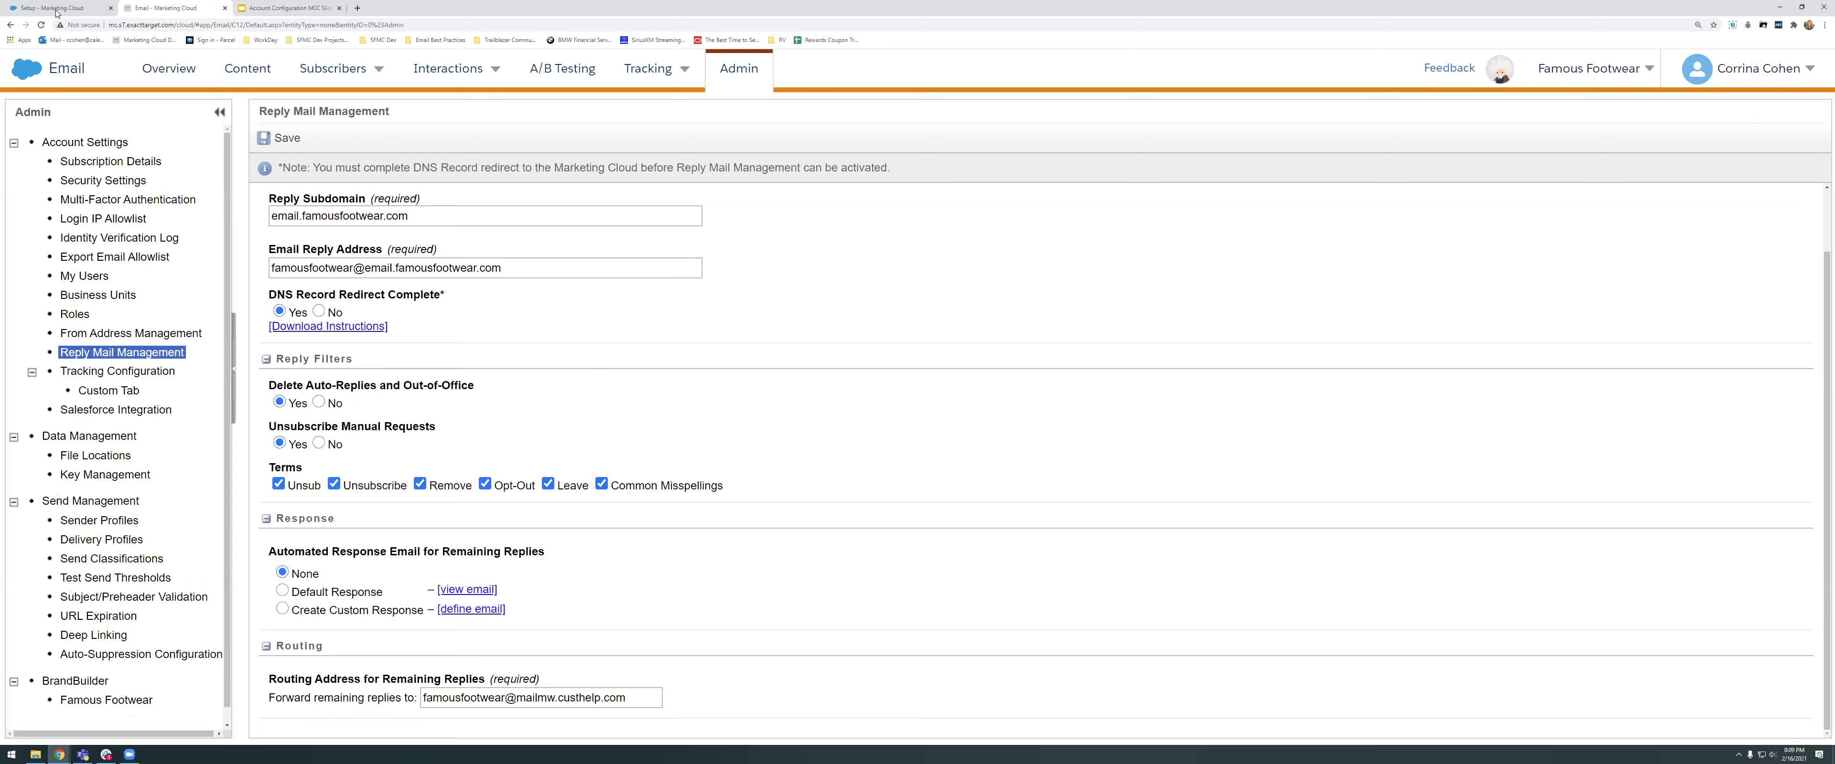
click(78, 8)
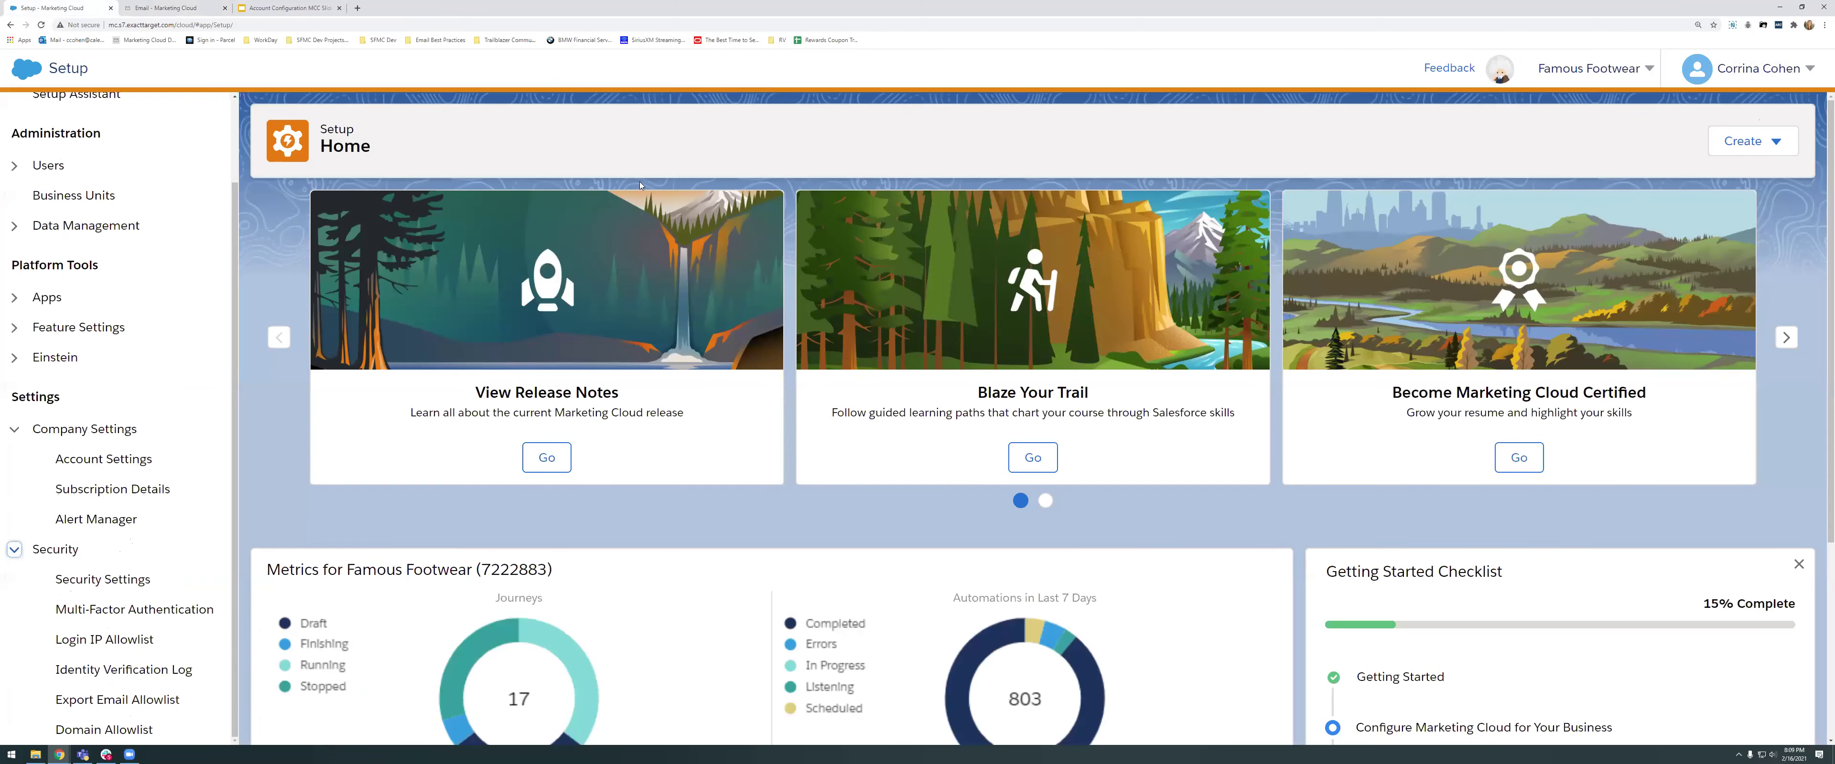
key(ctrl+Tab)
key(Escape)
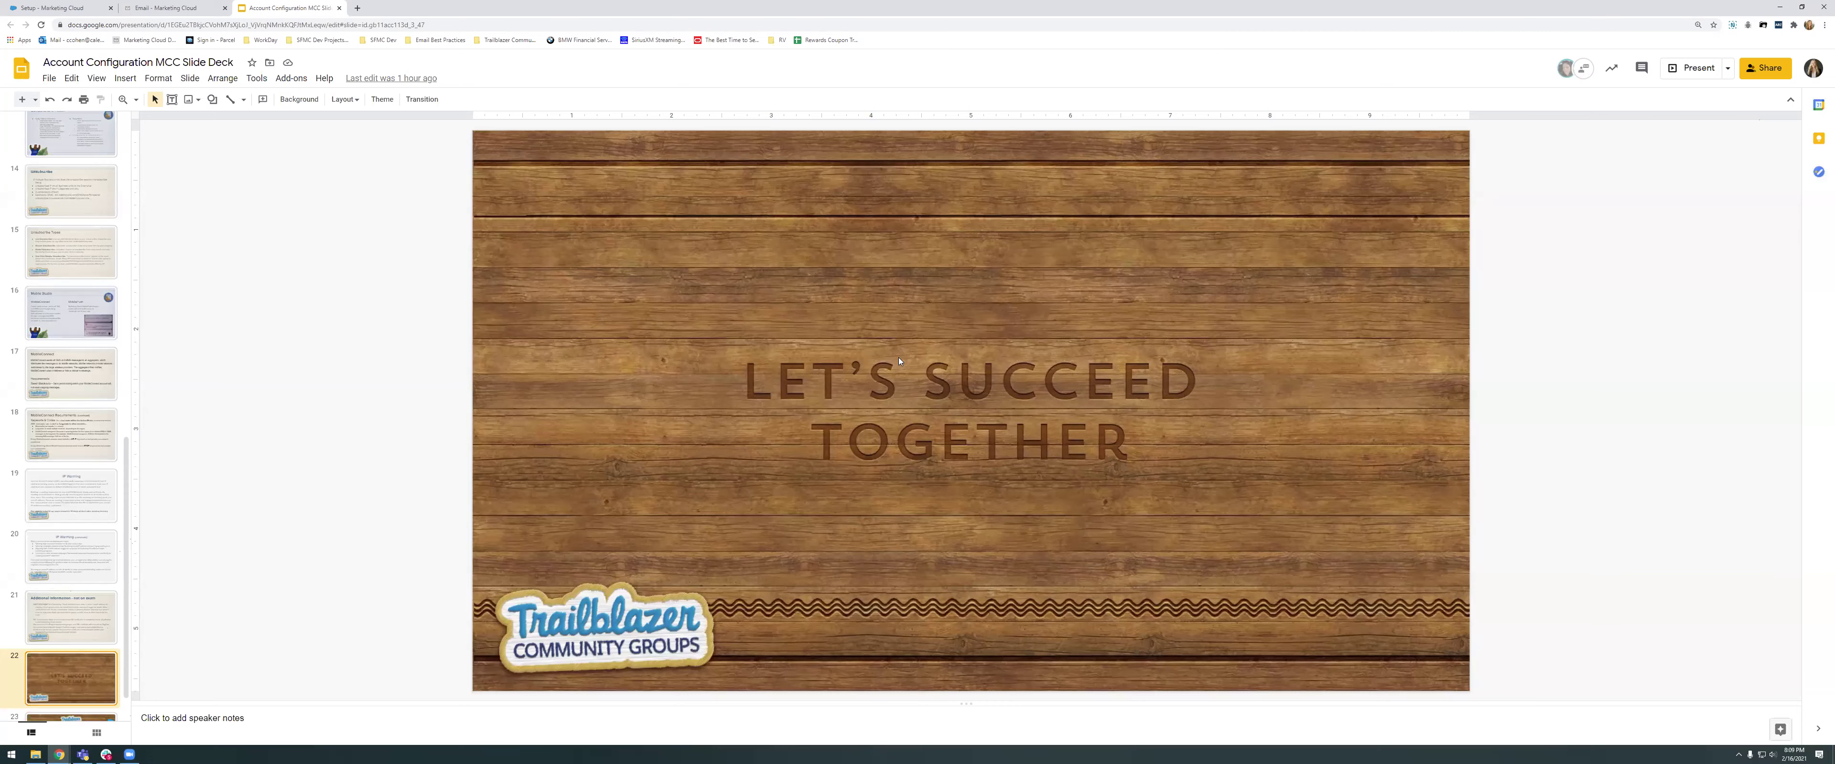
click(26, 10)
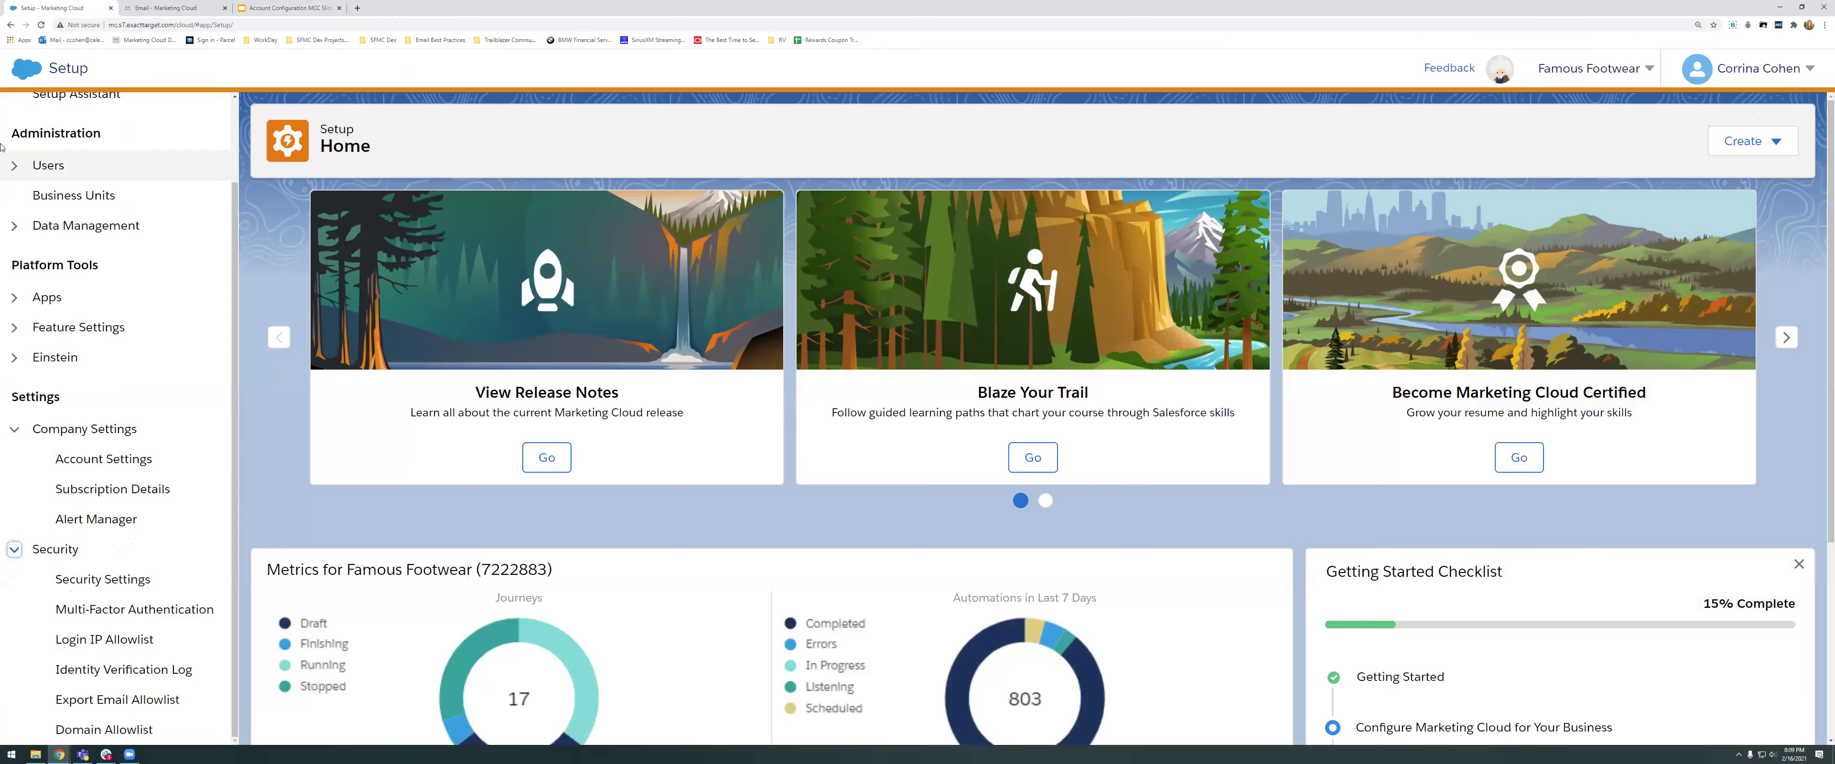
- Review the Bzees business unit's address and unsubscribe settings and cancel without saving
click(58, 205)
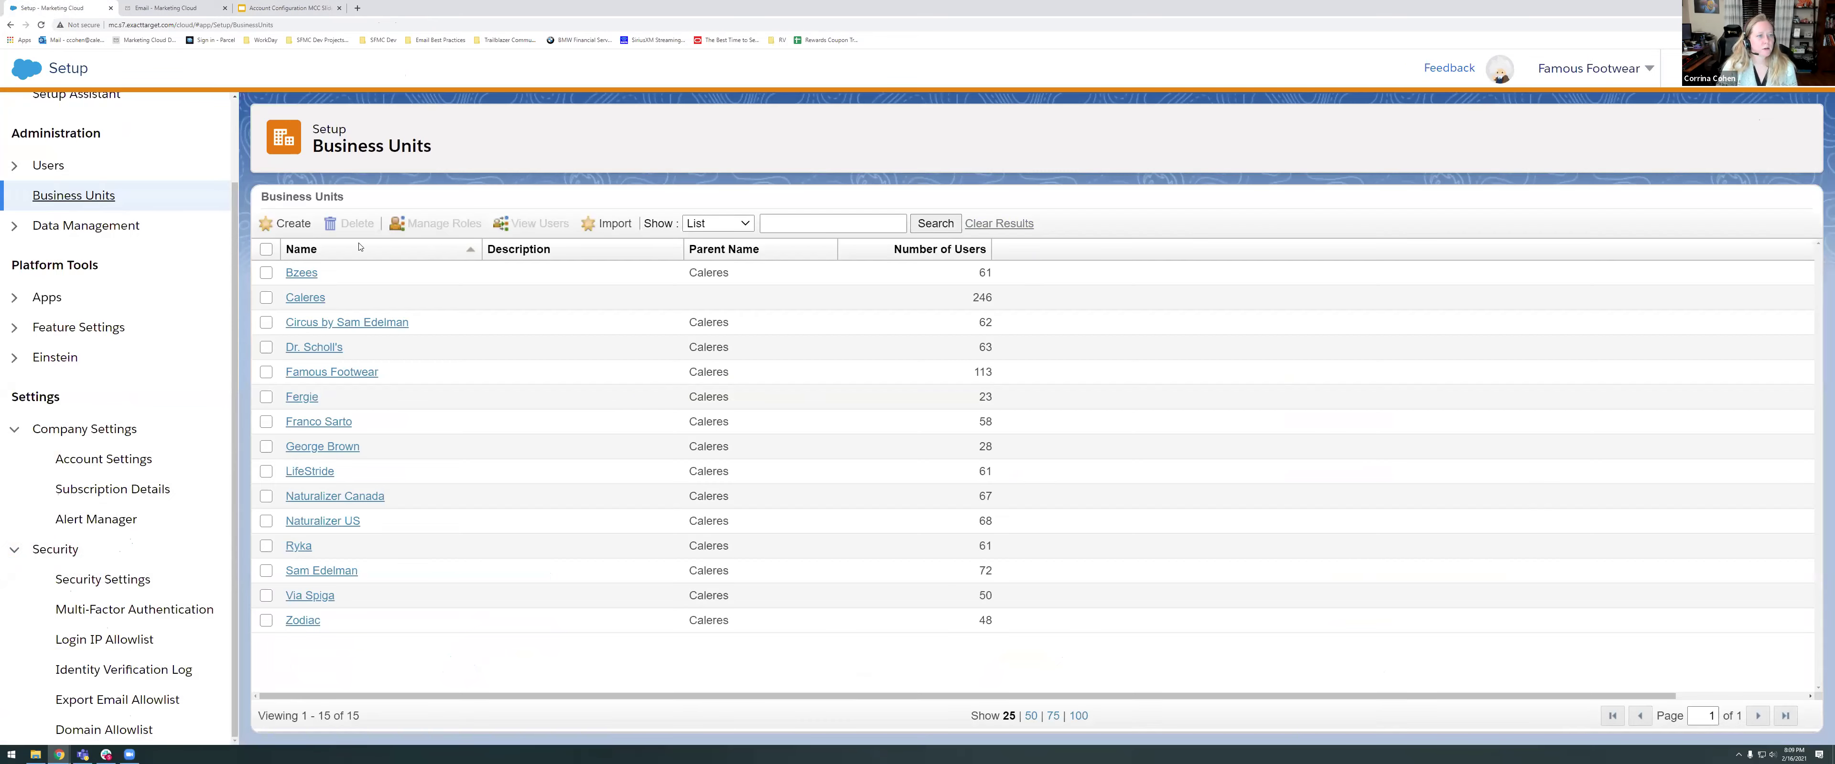
click(311, 268)
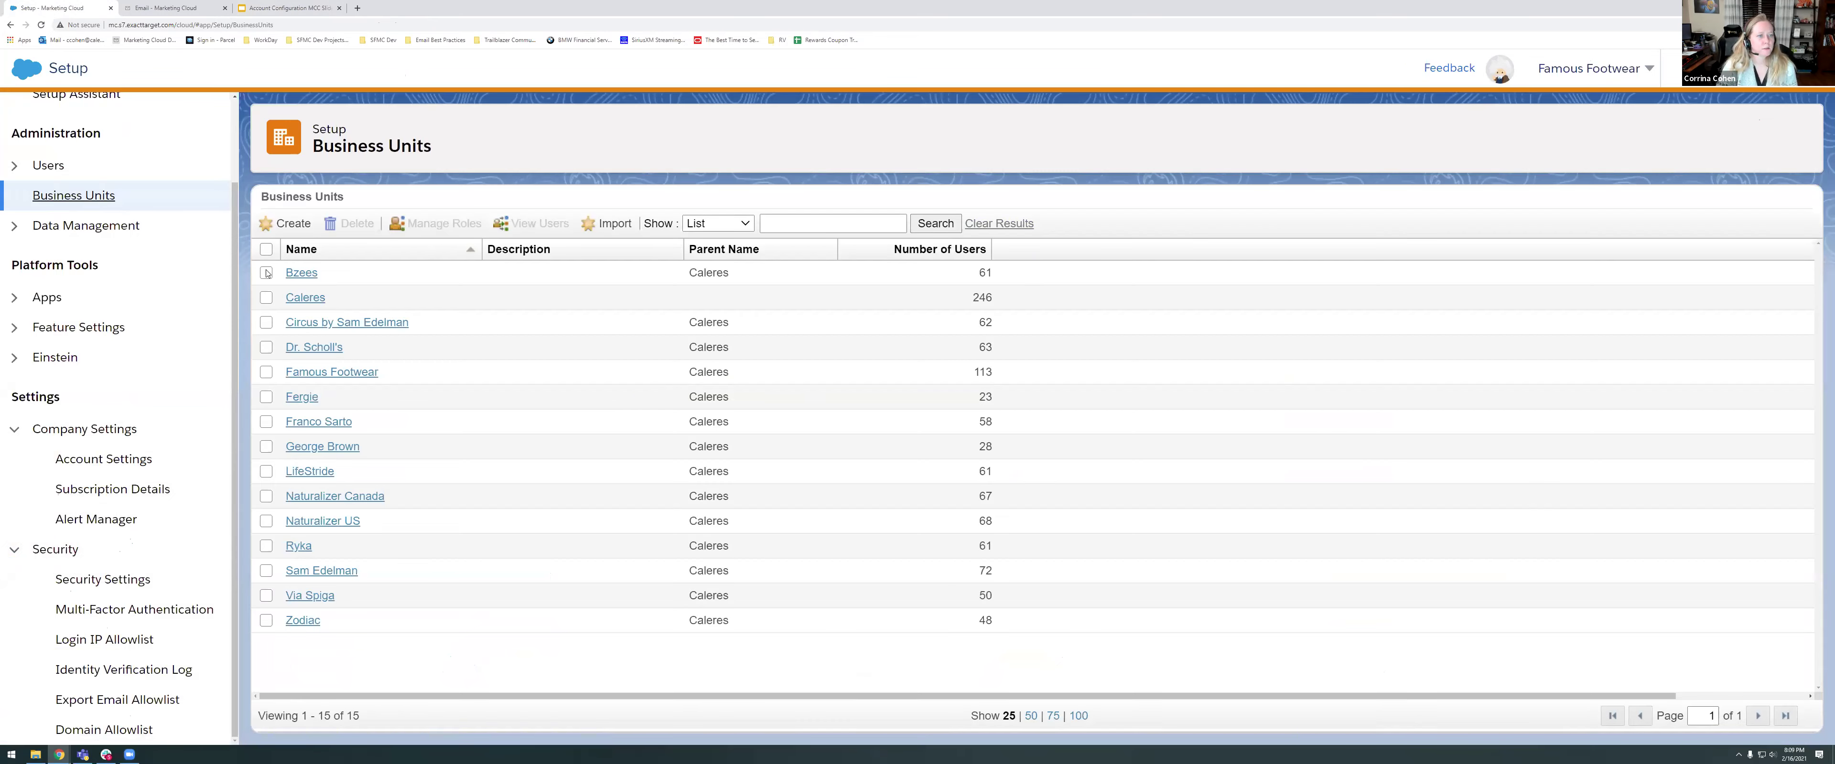
click(312, 278)
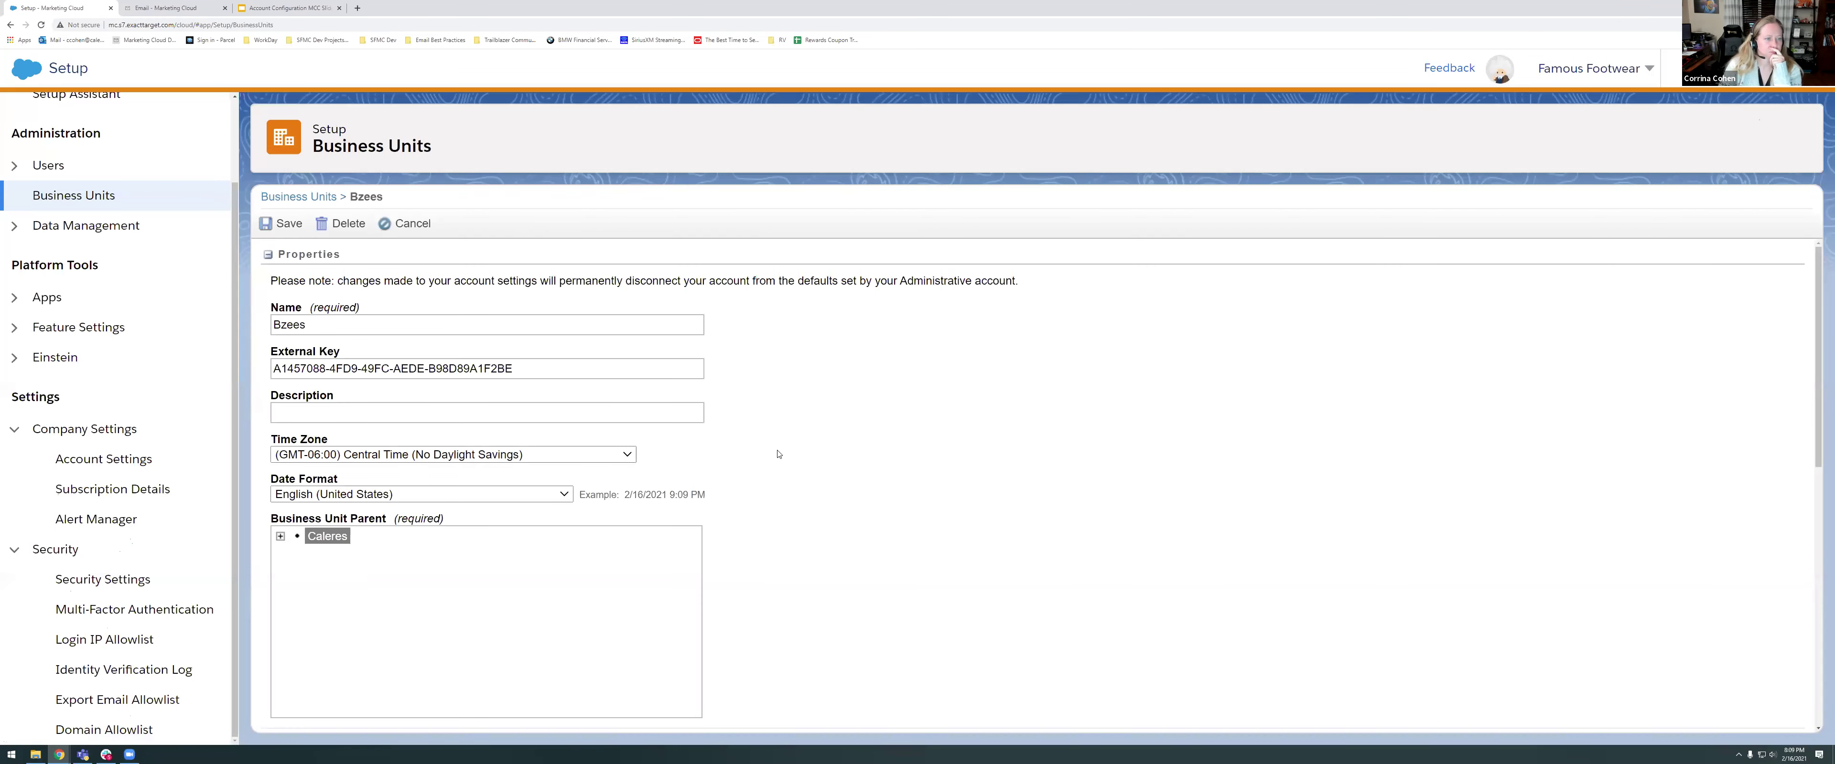
scroll(805, 456, down, 5)
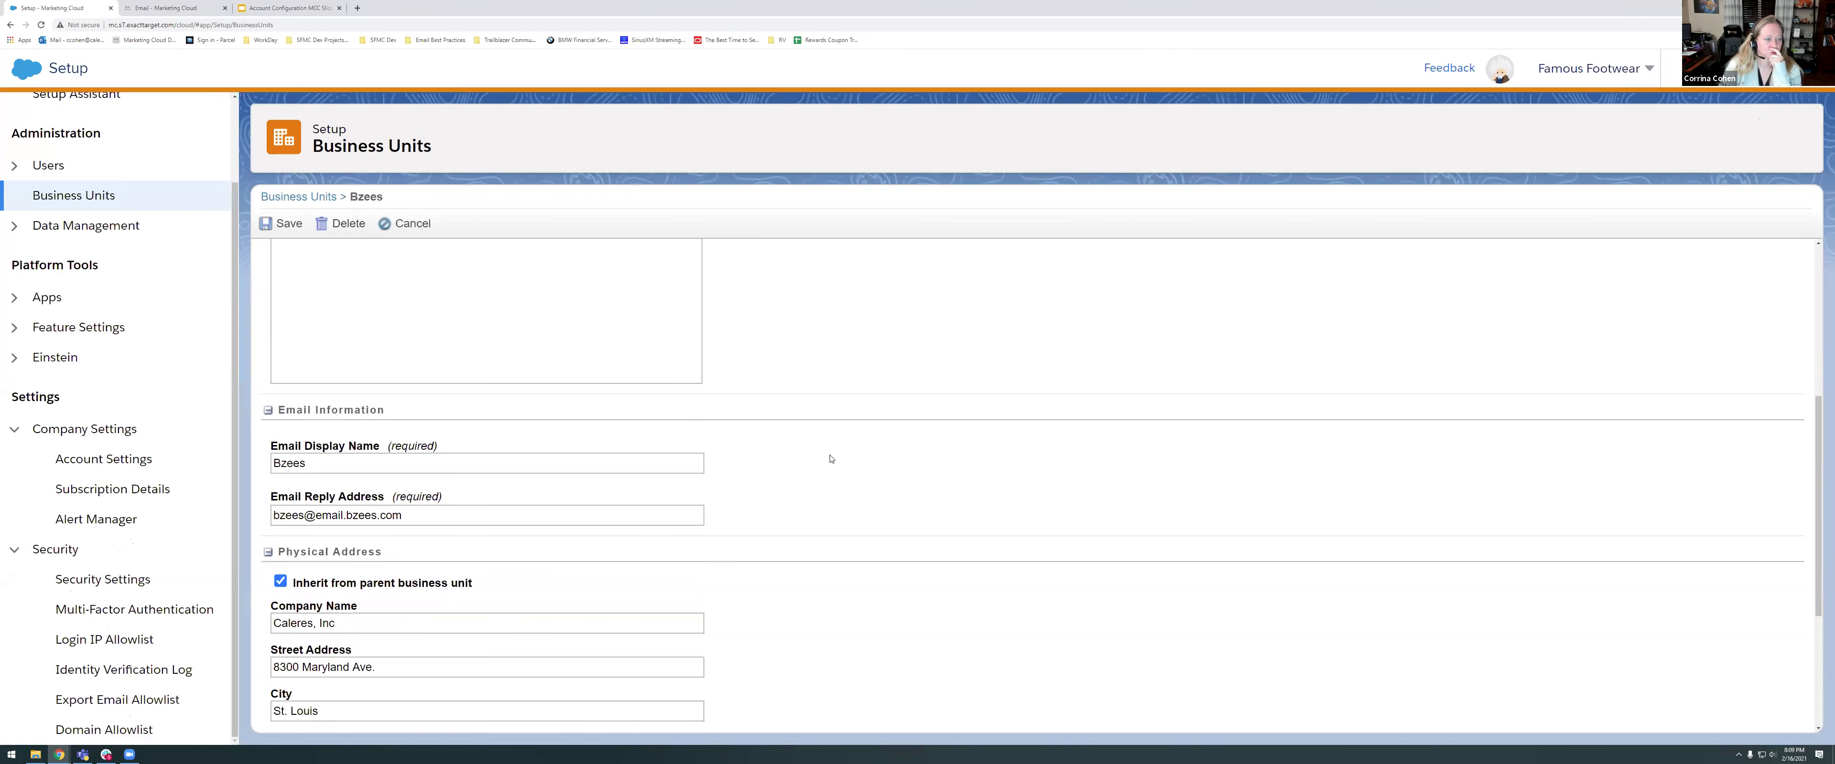
scroll(829, 459, down, 4)
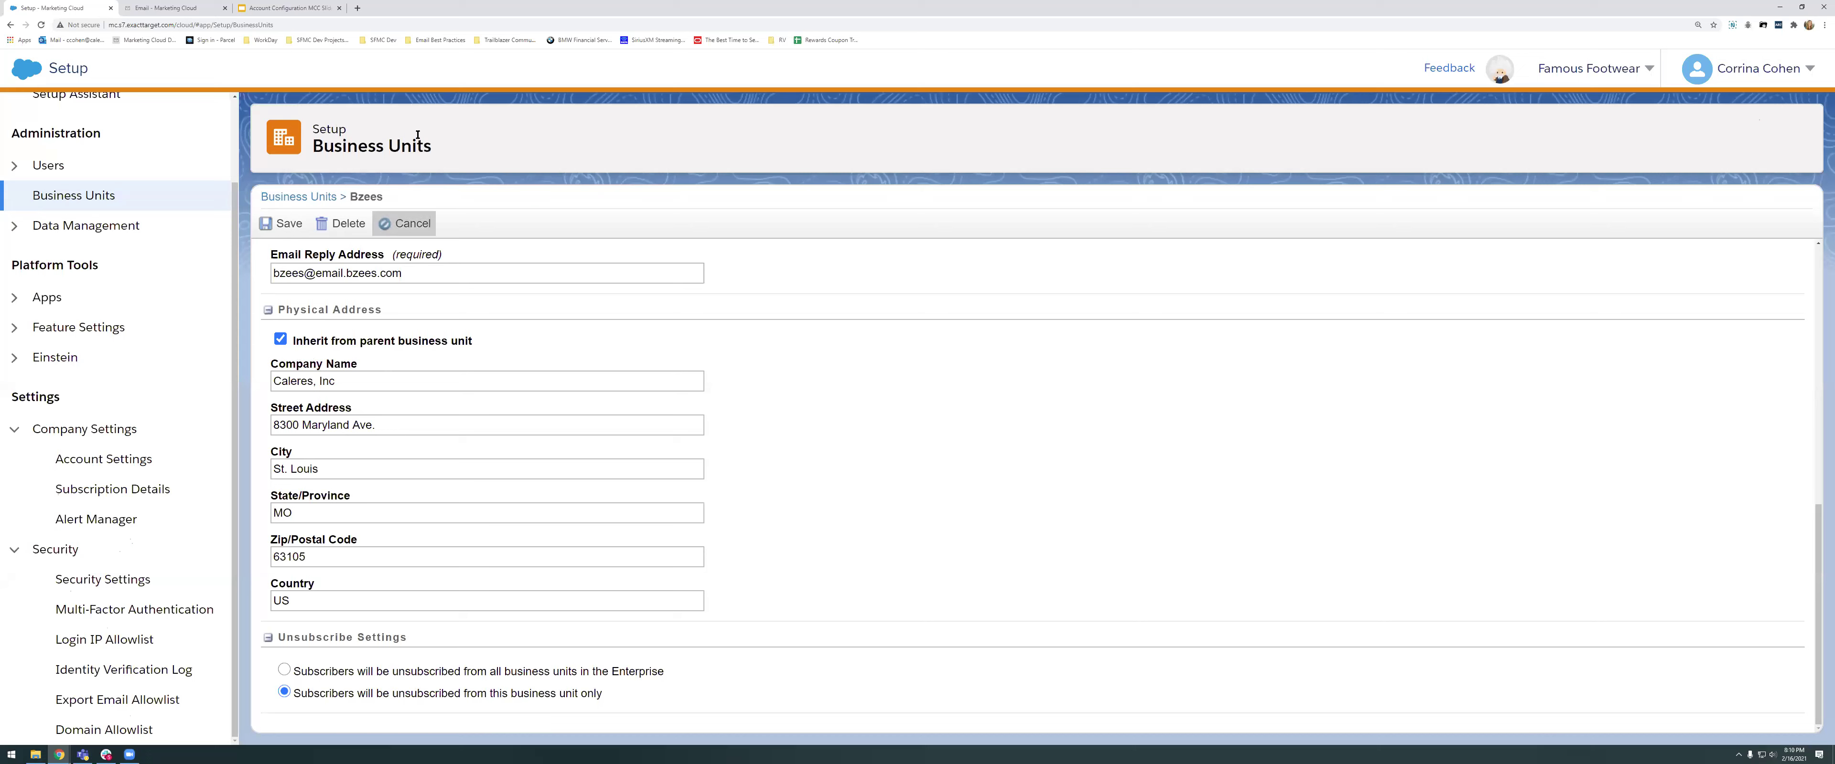
click(412, 224)
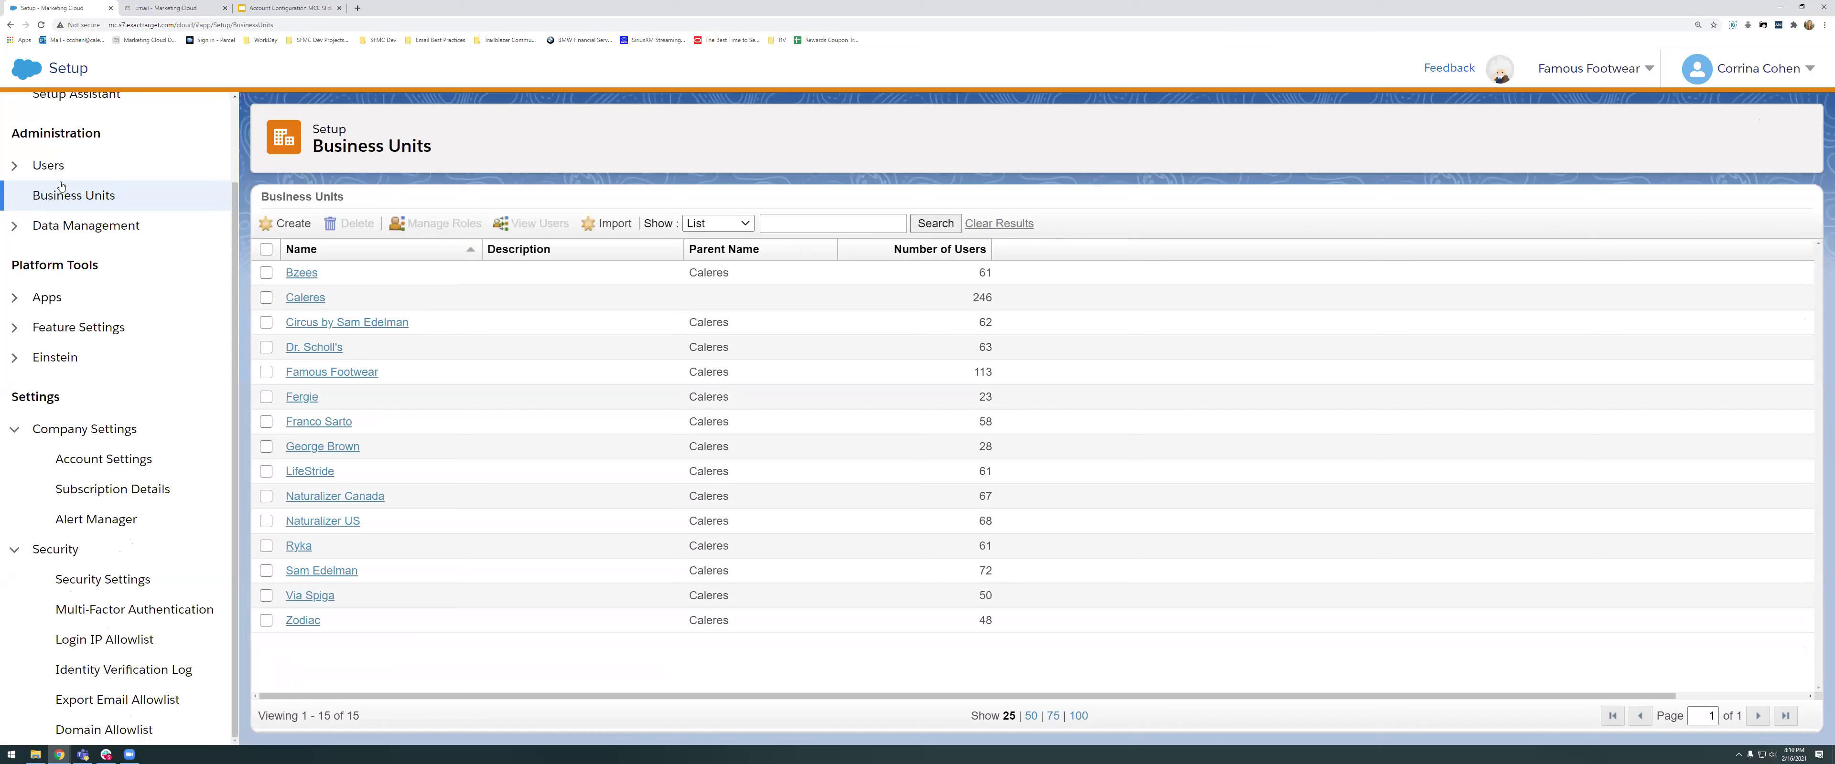
- View the 14 roles on the Users > Roles page, then switch to the Account Configuration MCC deck
click(16, 166)
click(56, 204)
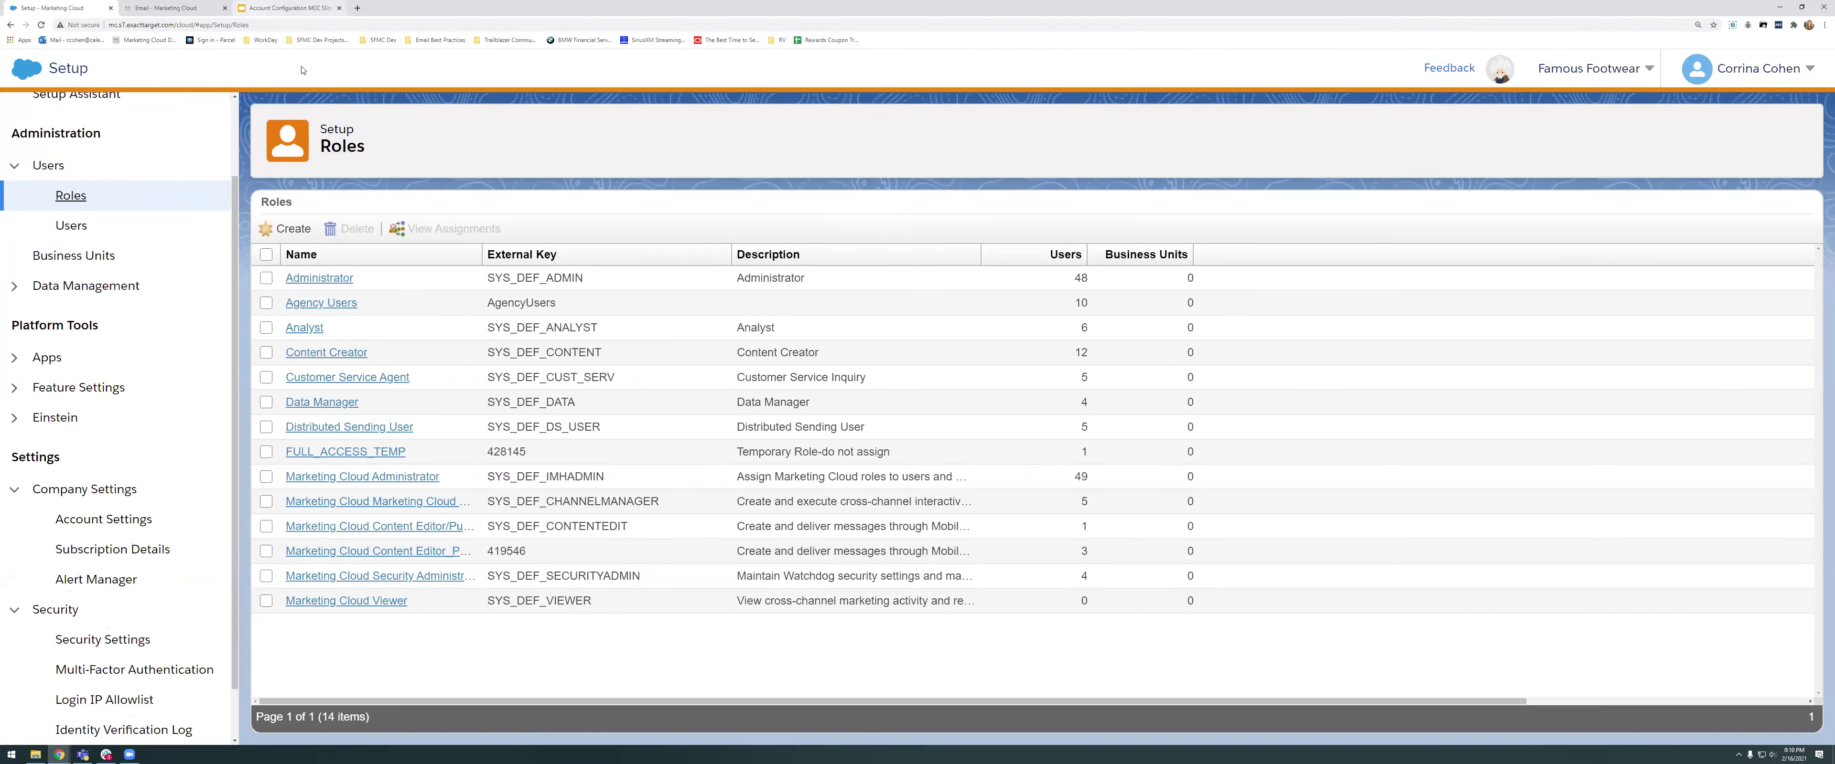
key(ctrl+3)
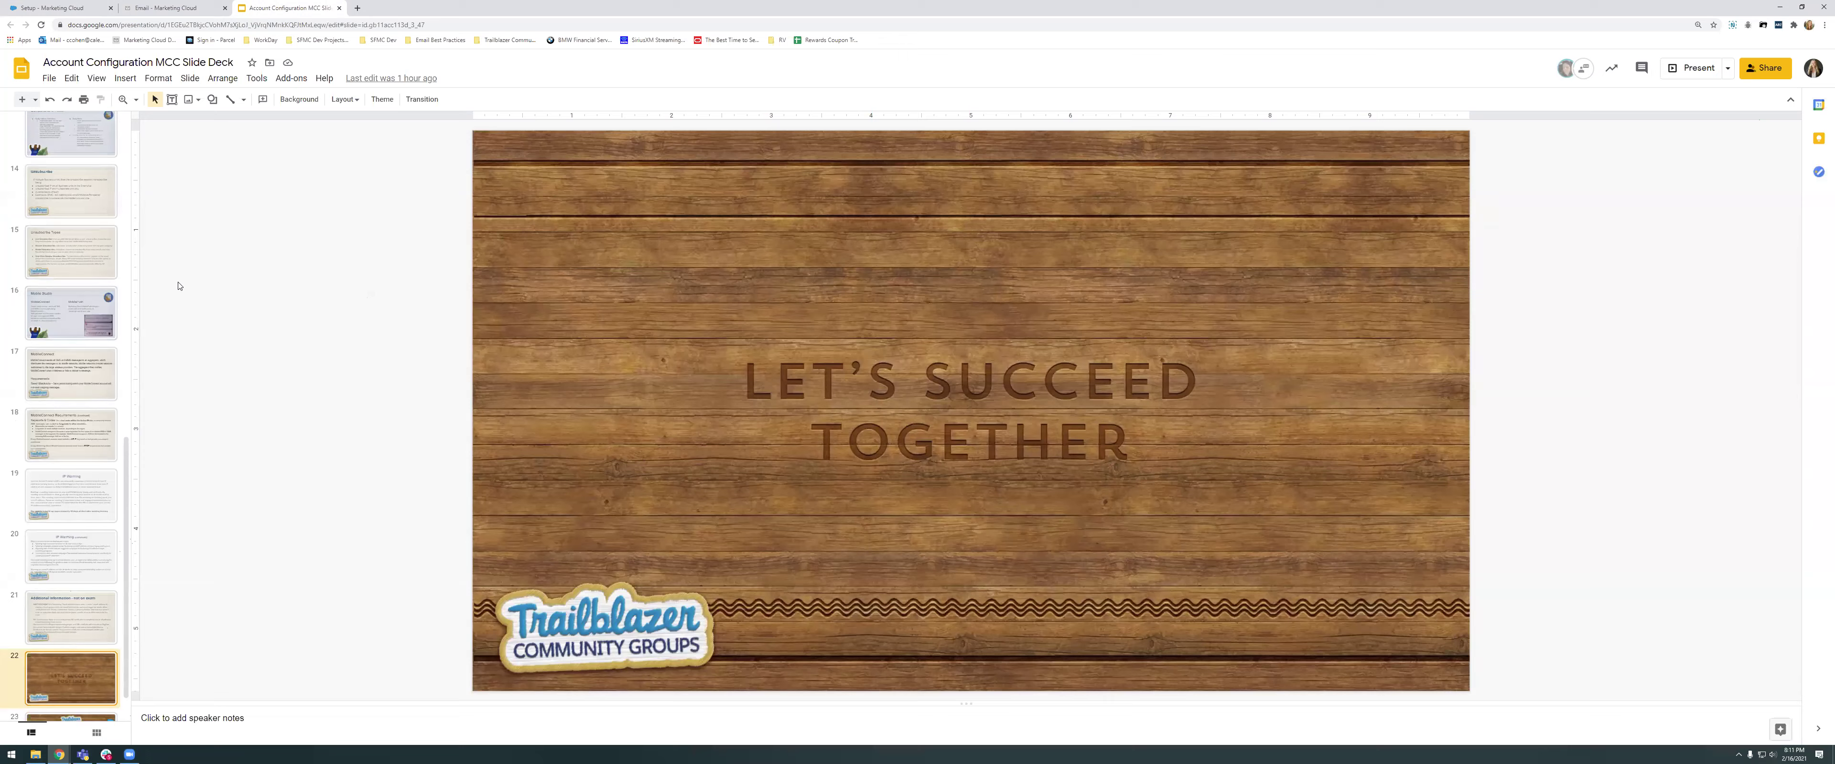
- Review the 'default' sender profile's reply settings under Sender Profiles and cancel without changes
click(139, 10)
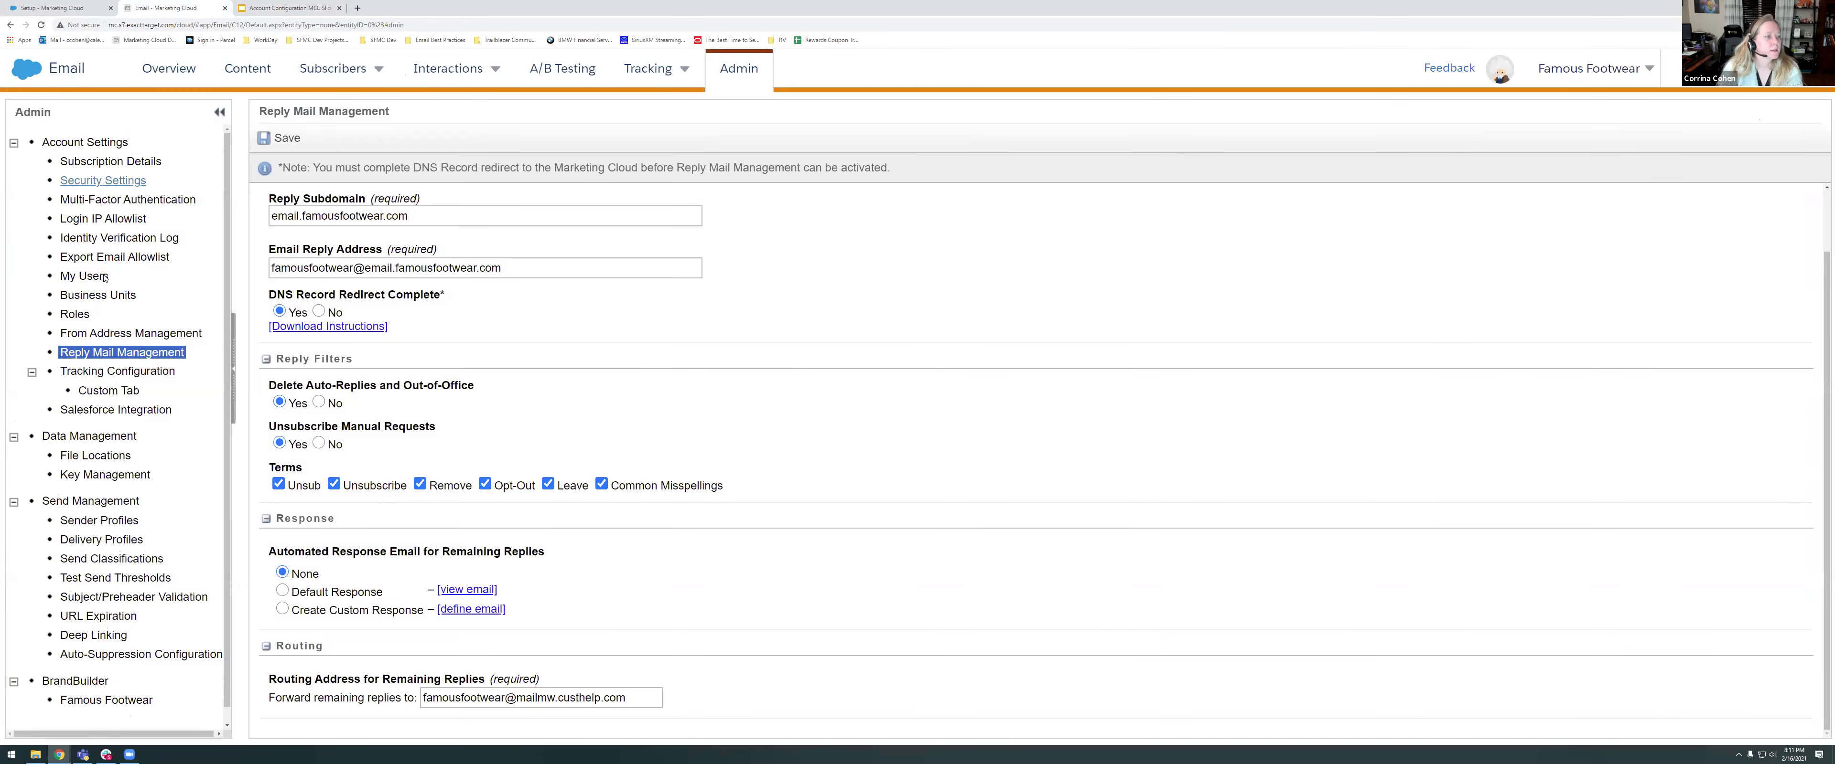
scroll(103, 503, down, 1)
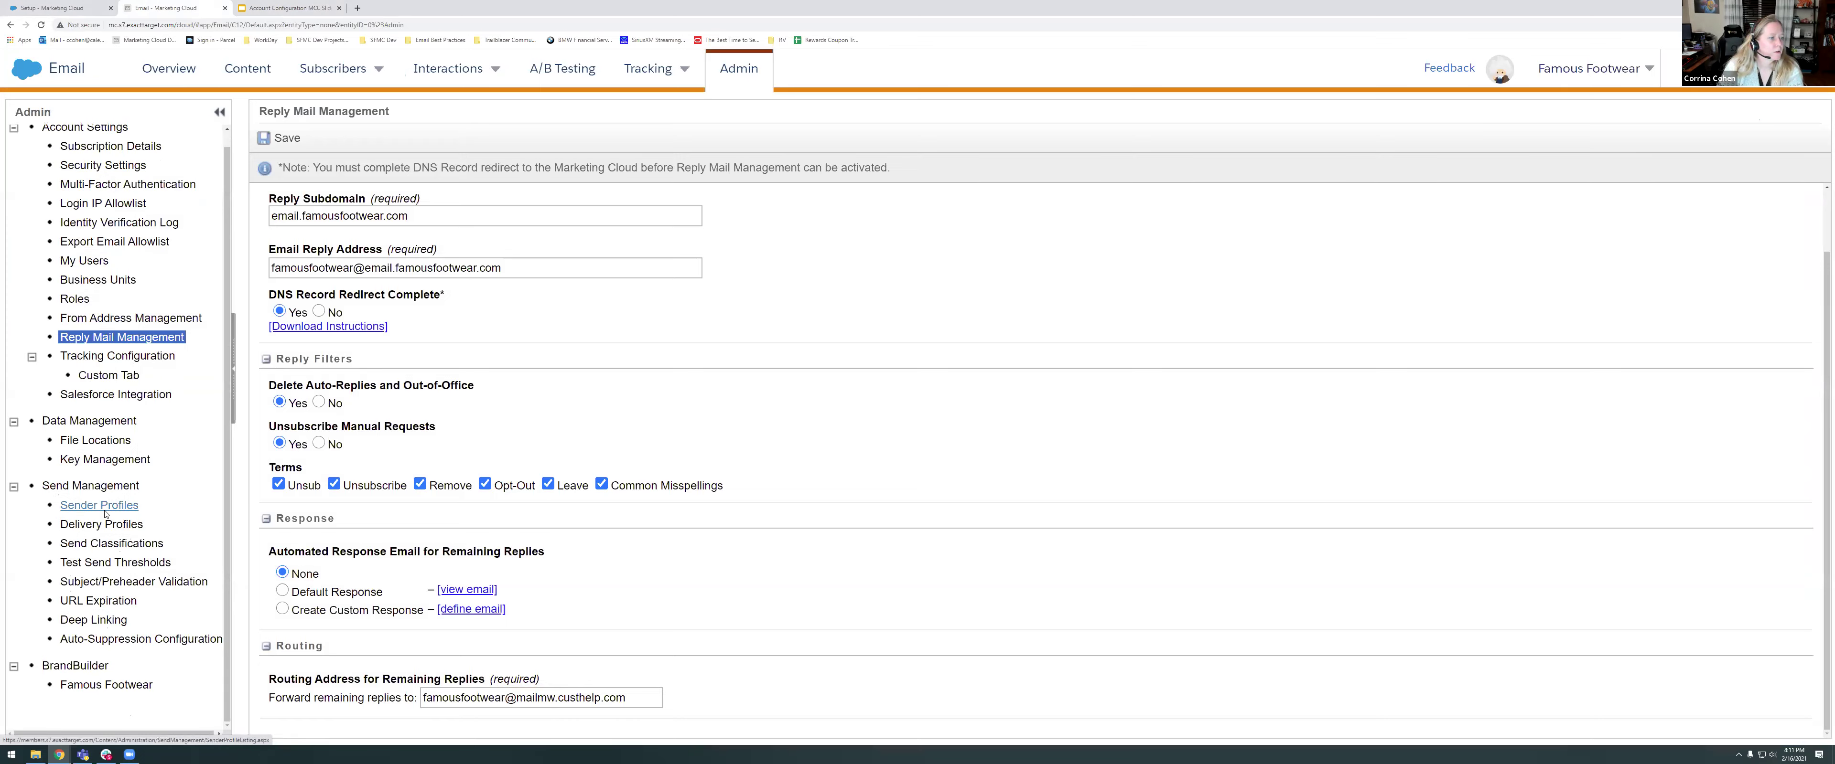
click(103, 504)
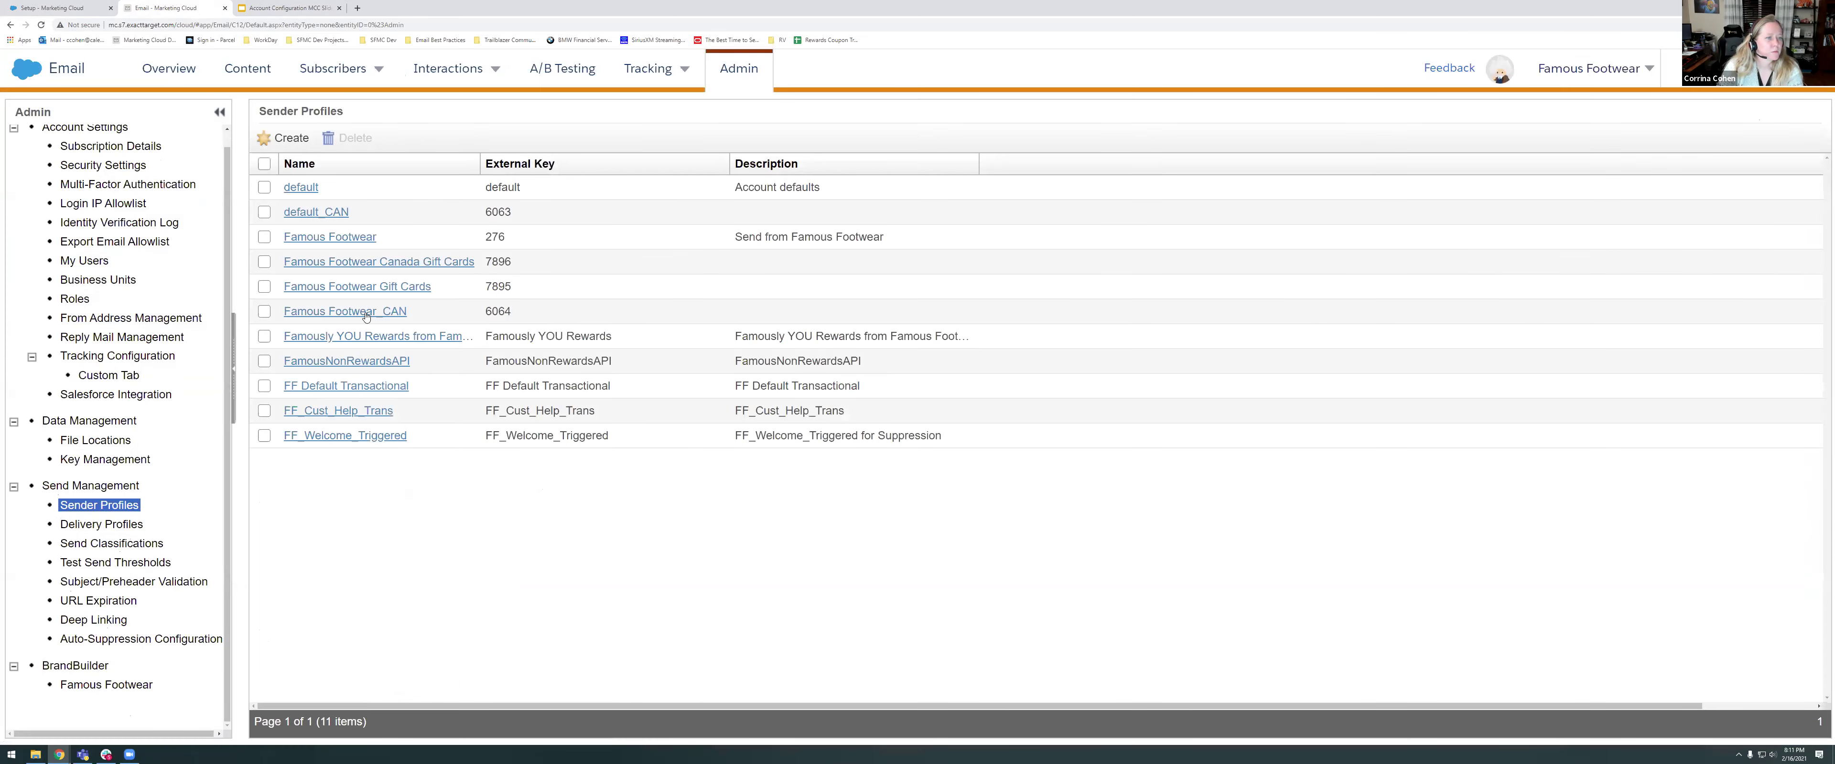
click(312, 191)
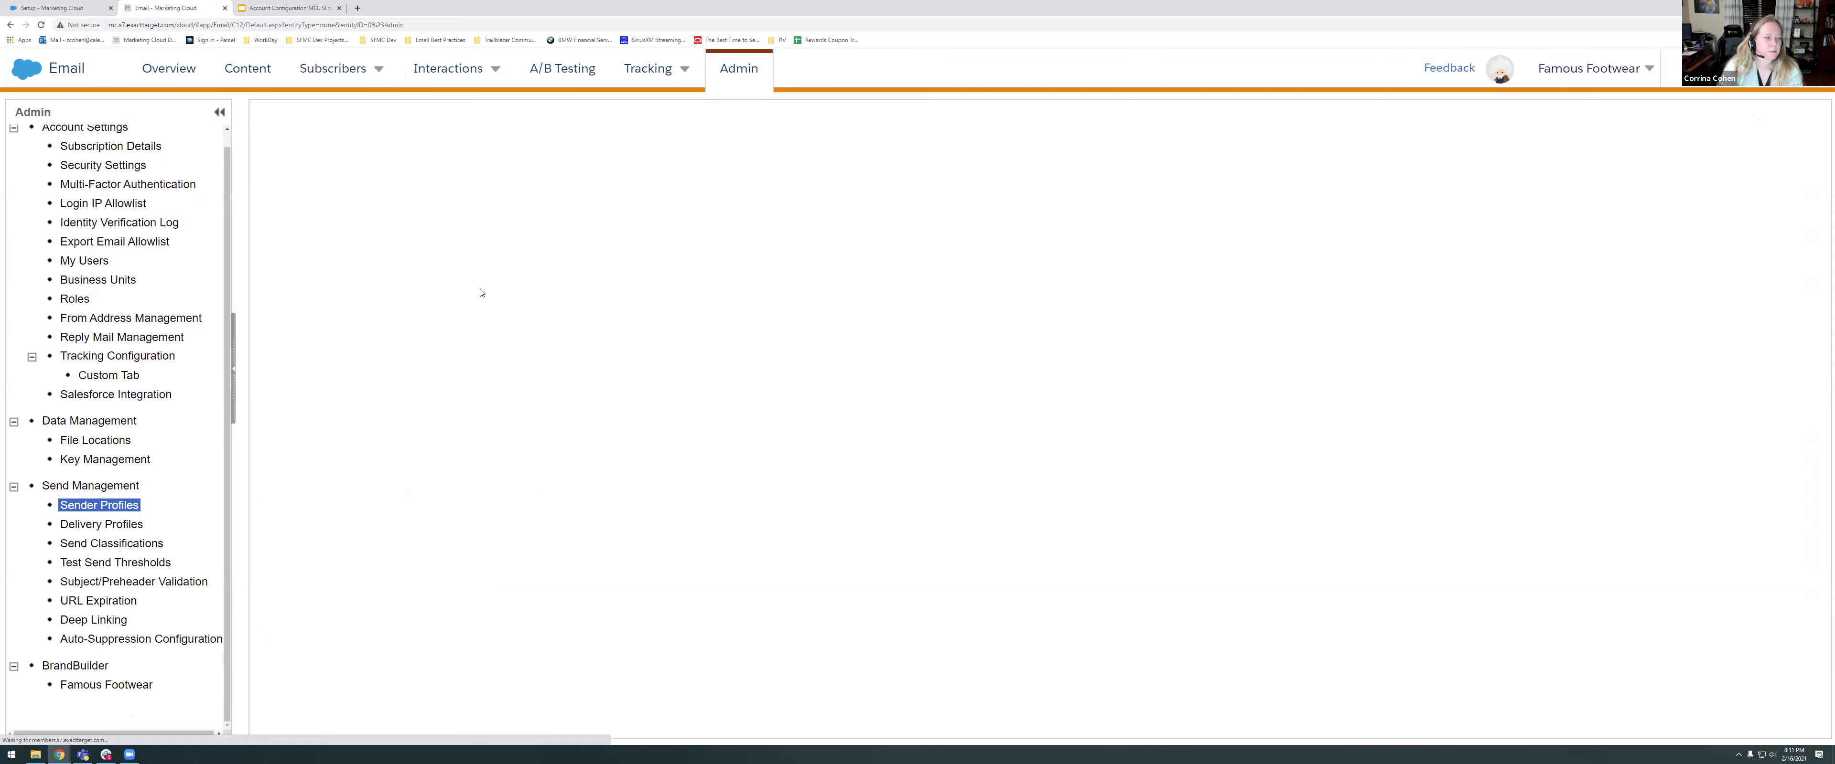
scroll(472, 418, down, 6)
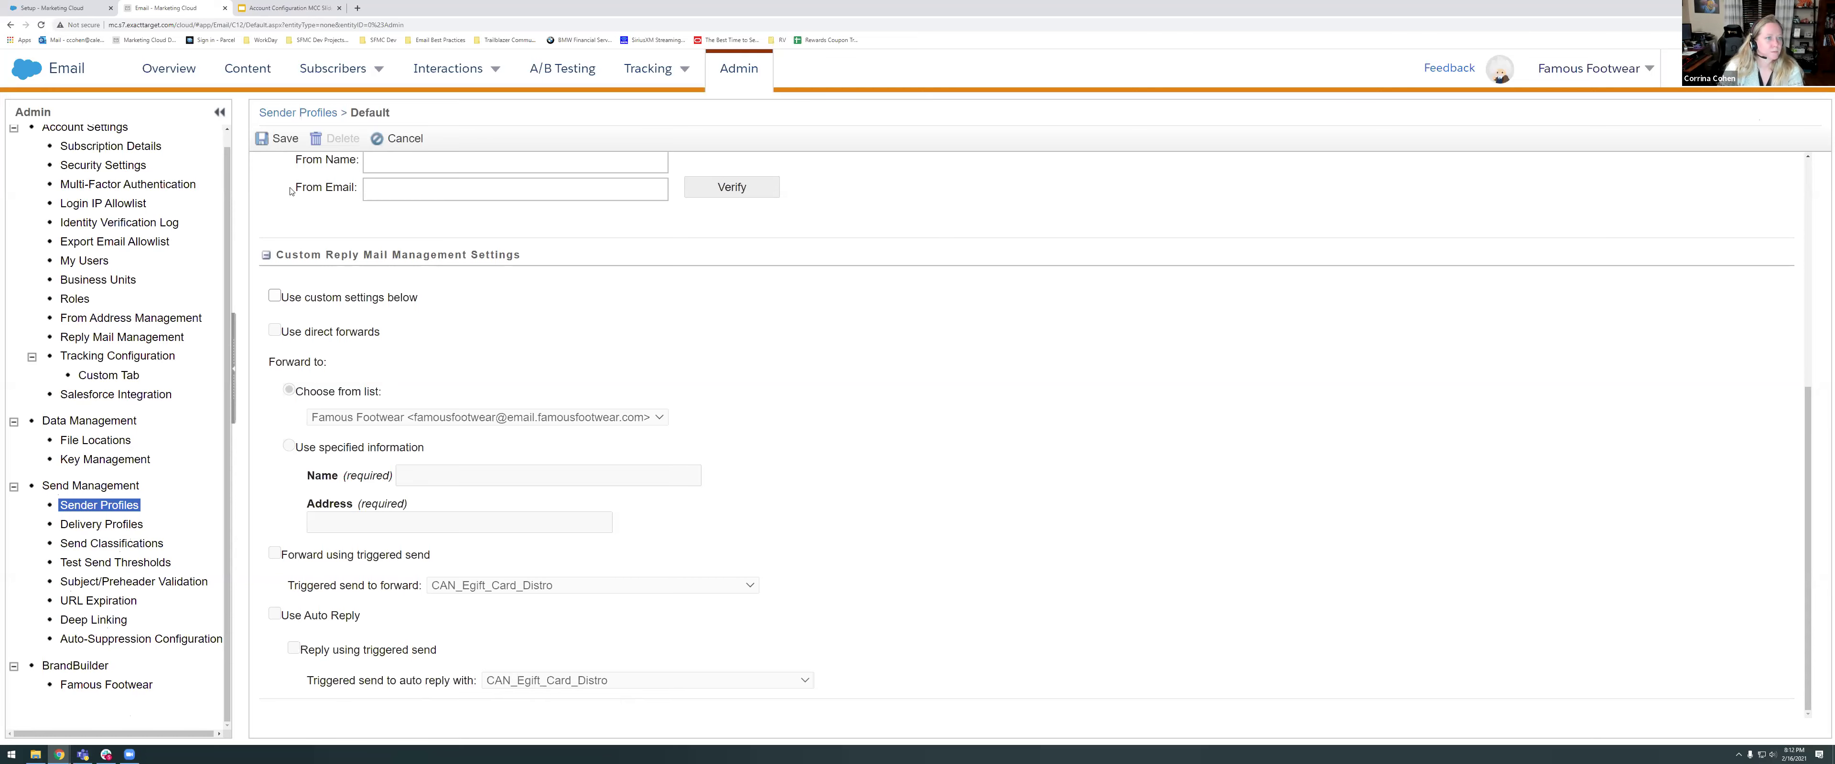
click(403, 144)
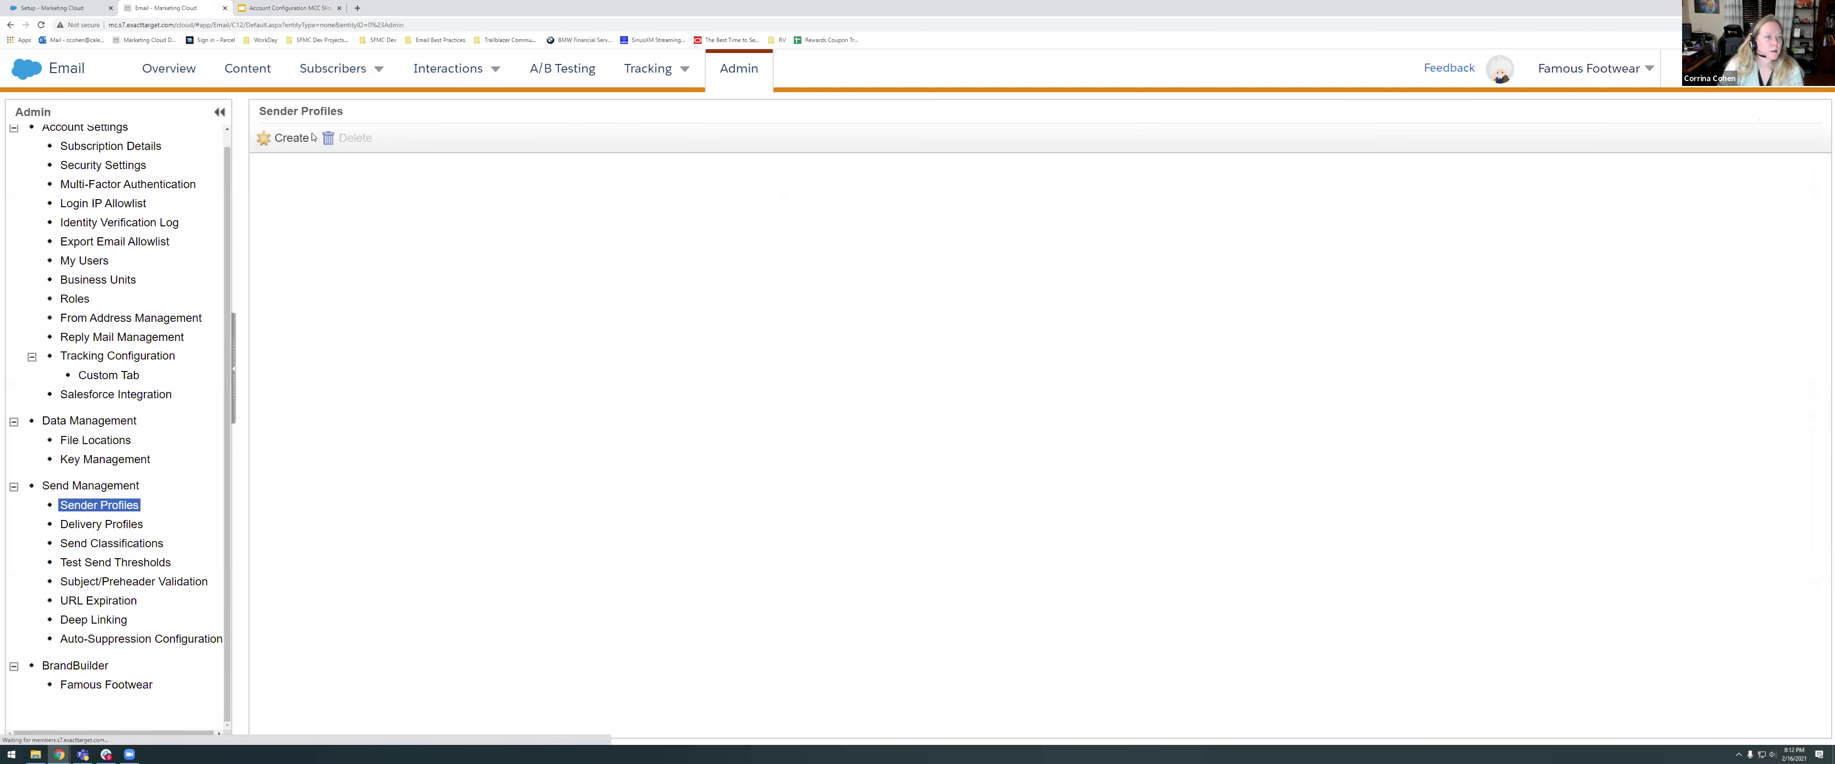
- Create a sender profile enabling custom reply settings, Use Auto Reply and Reply using triggered send
click(297, 138)
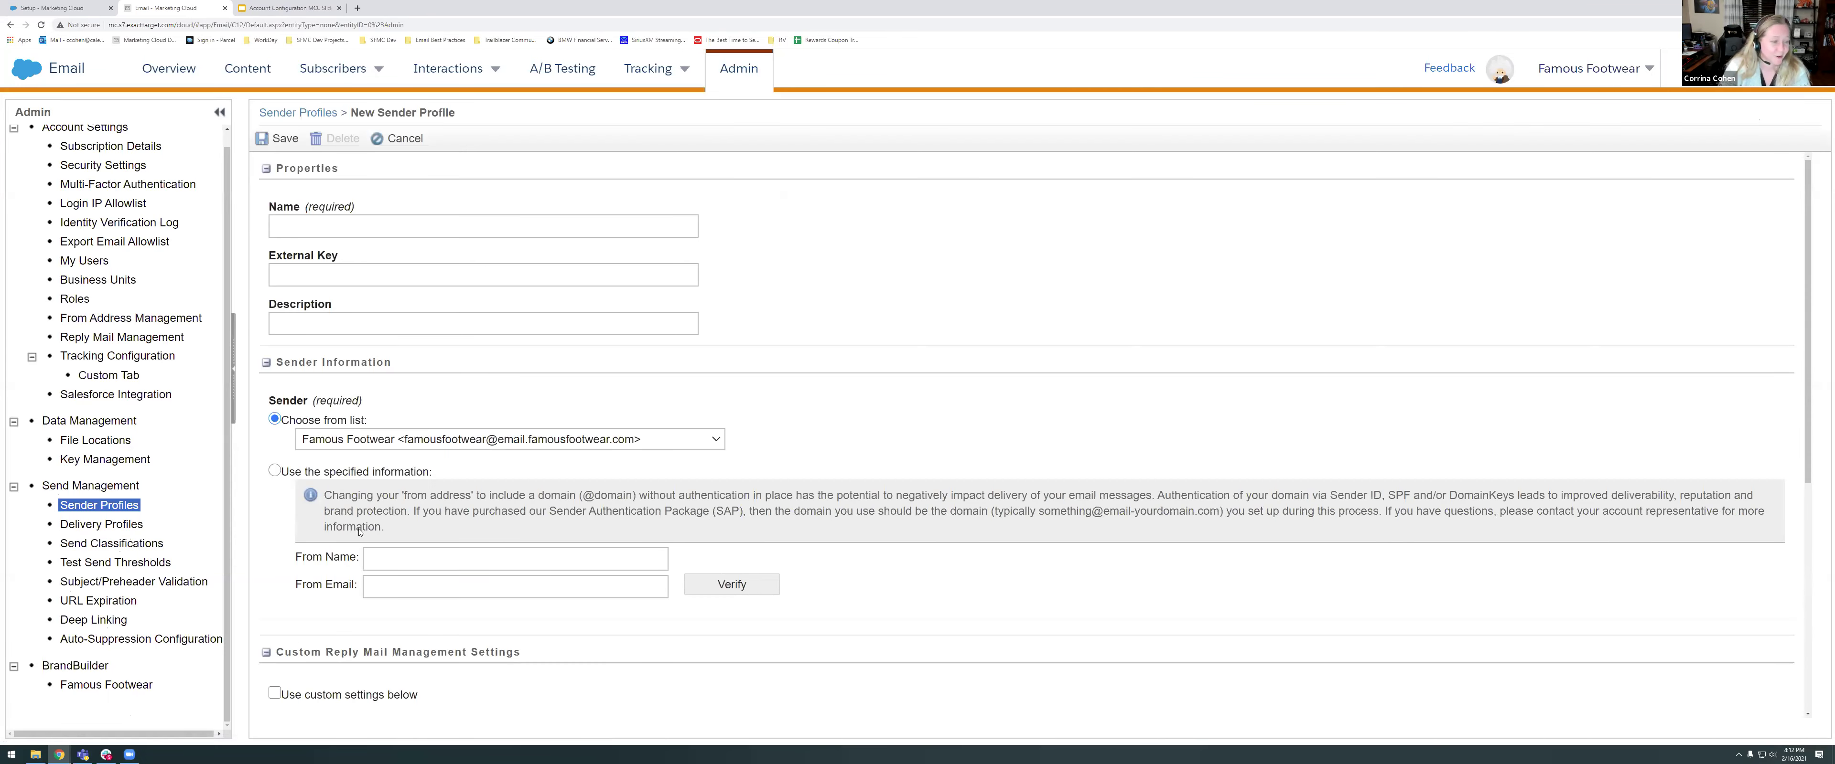
scroll(360, 532, down, 5)
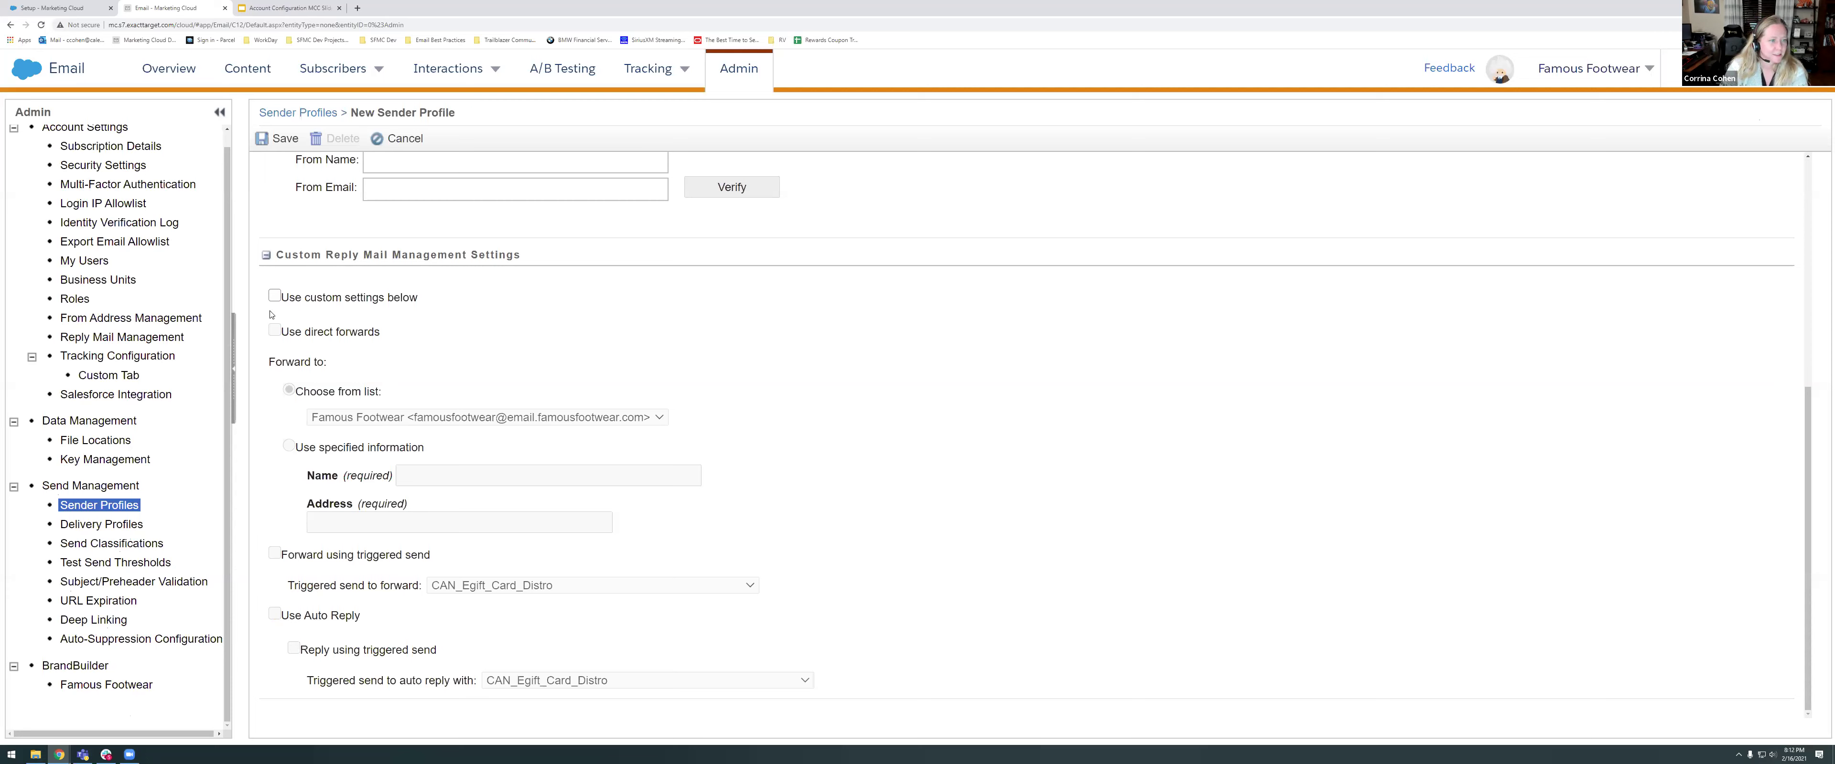
click(273, 296)
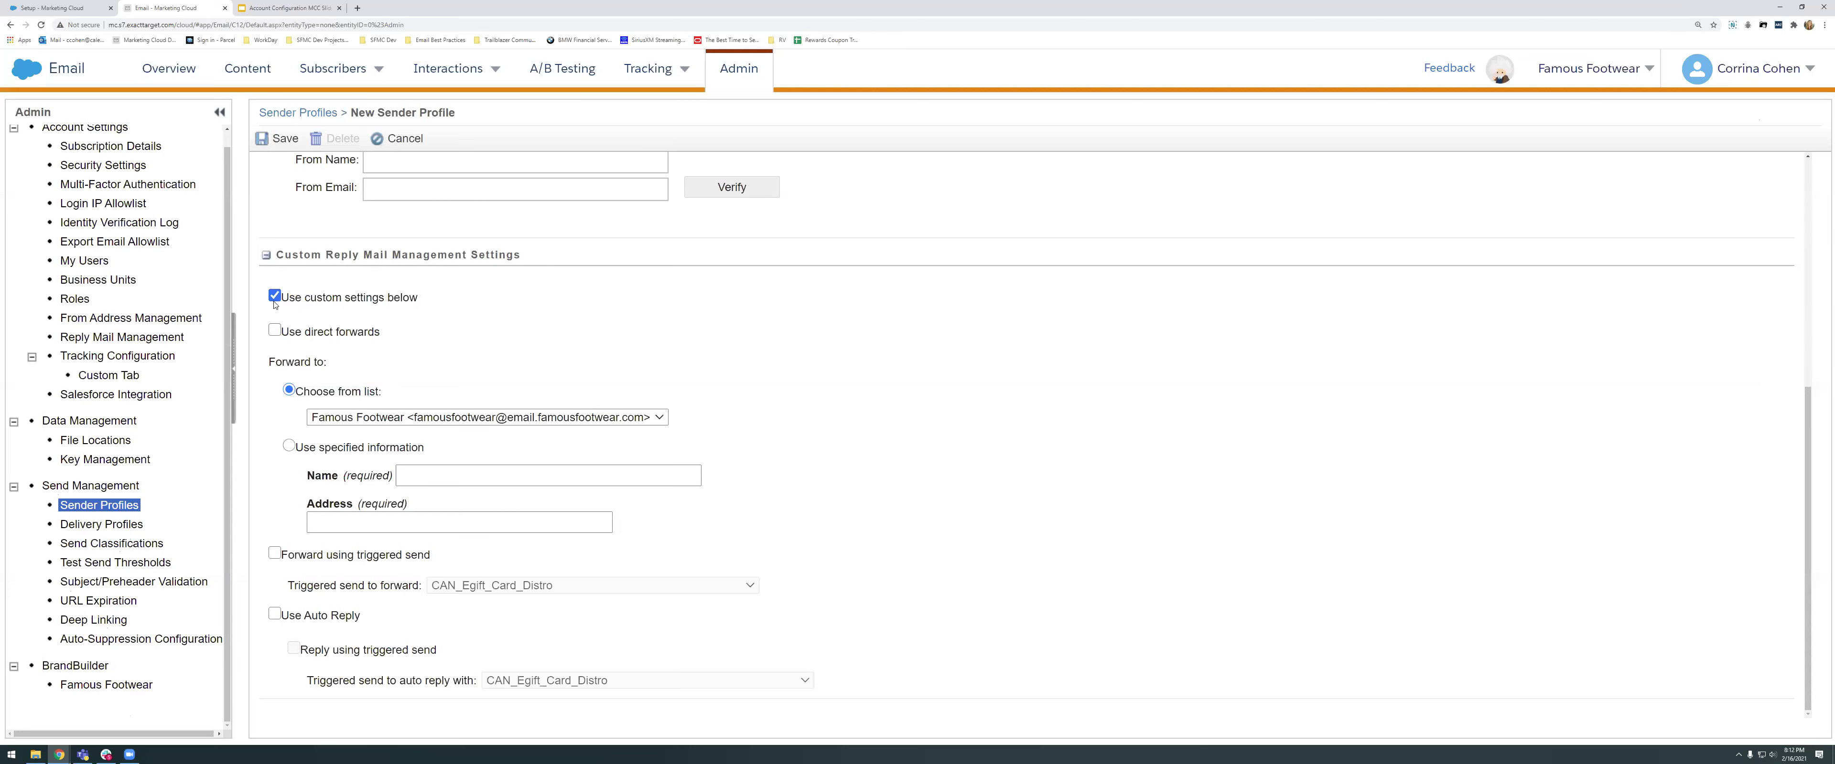
click(276, 614)
click(306, 651)
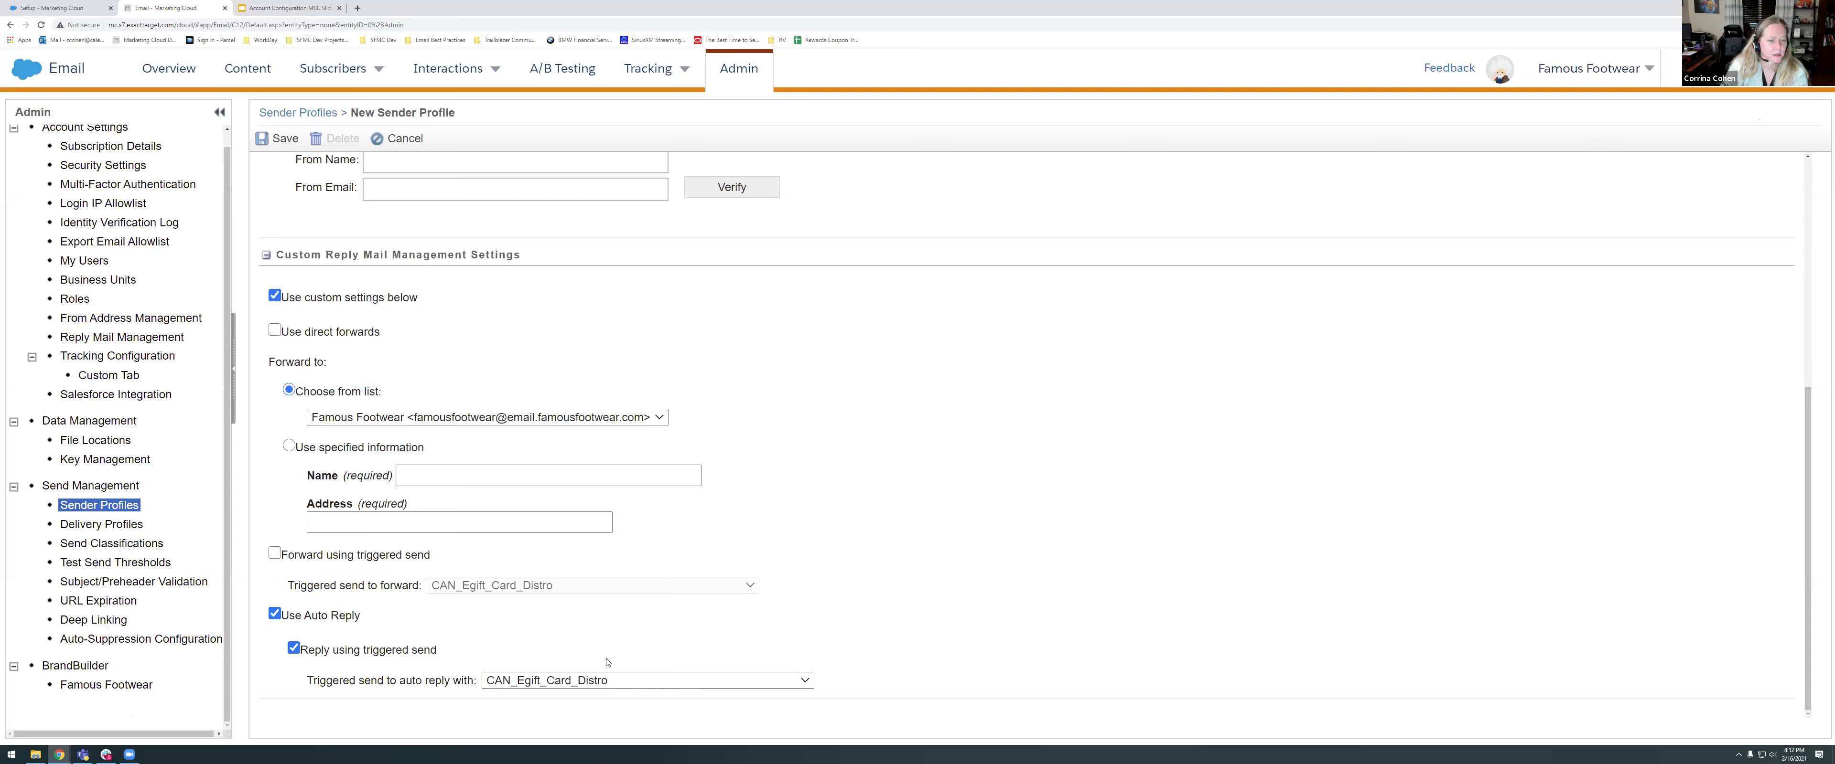
click(606, 681)
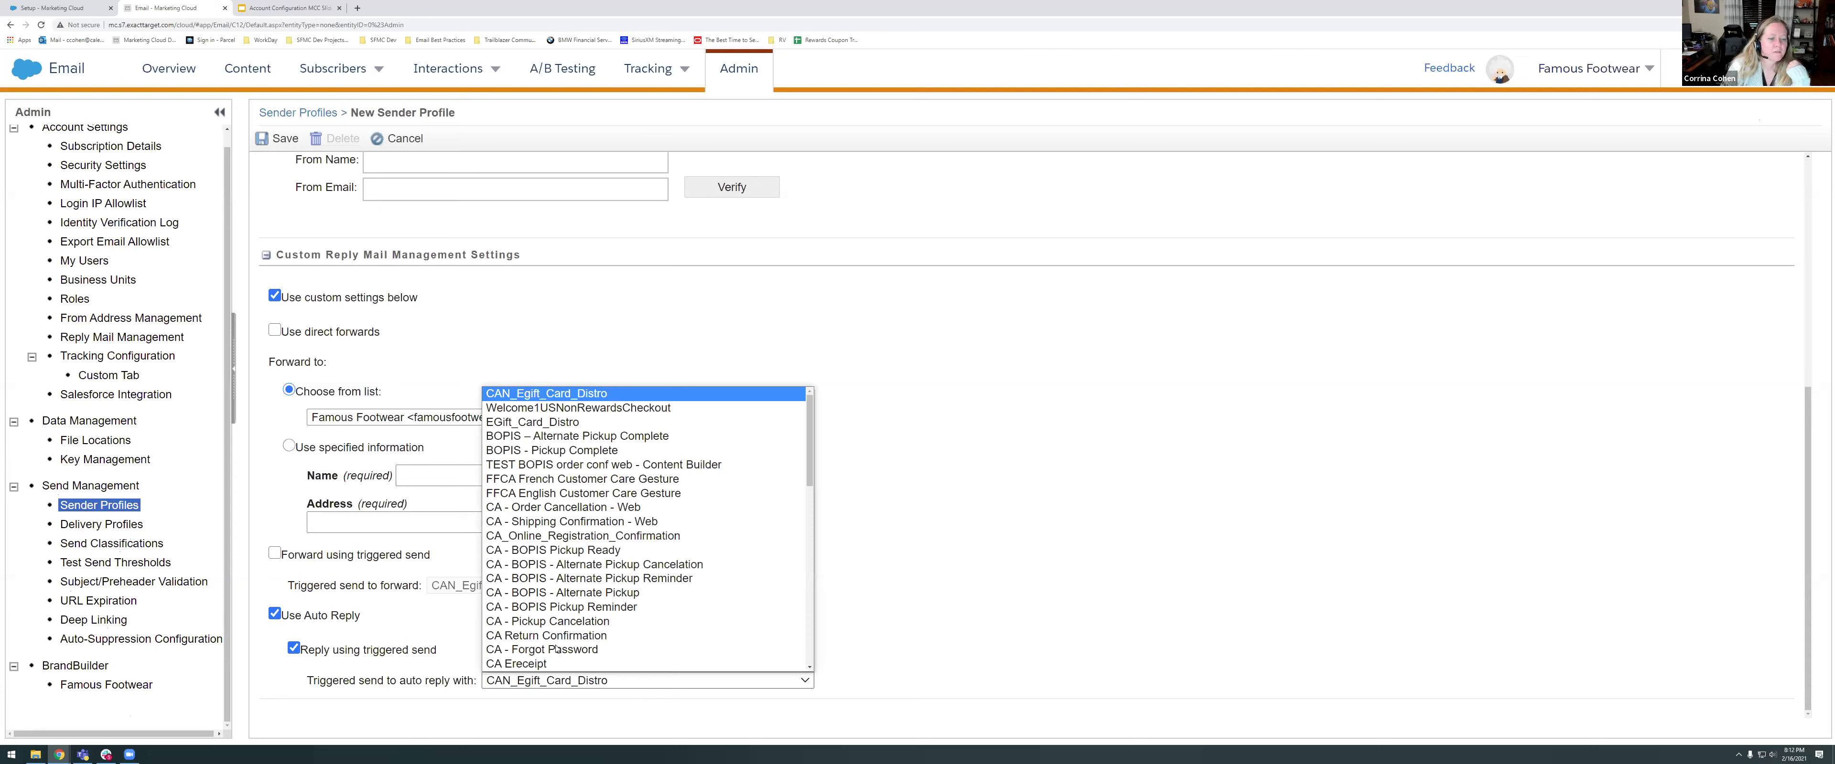
- Look through the auto-reply triggered send options, keeping CAN_Egift_Card_Distro selected
scroll(556, 649, down, 1)
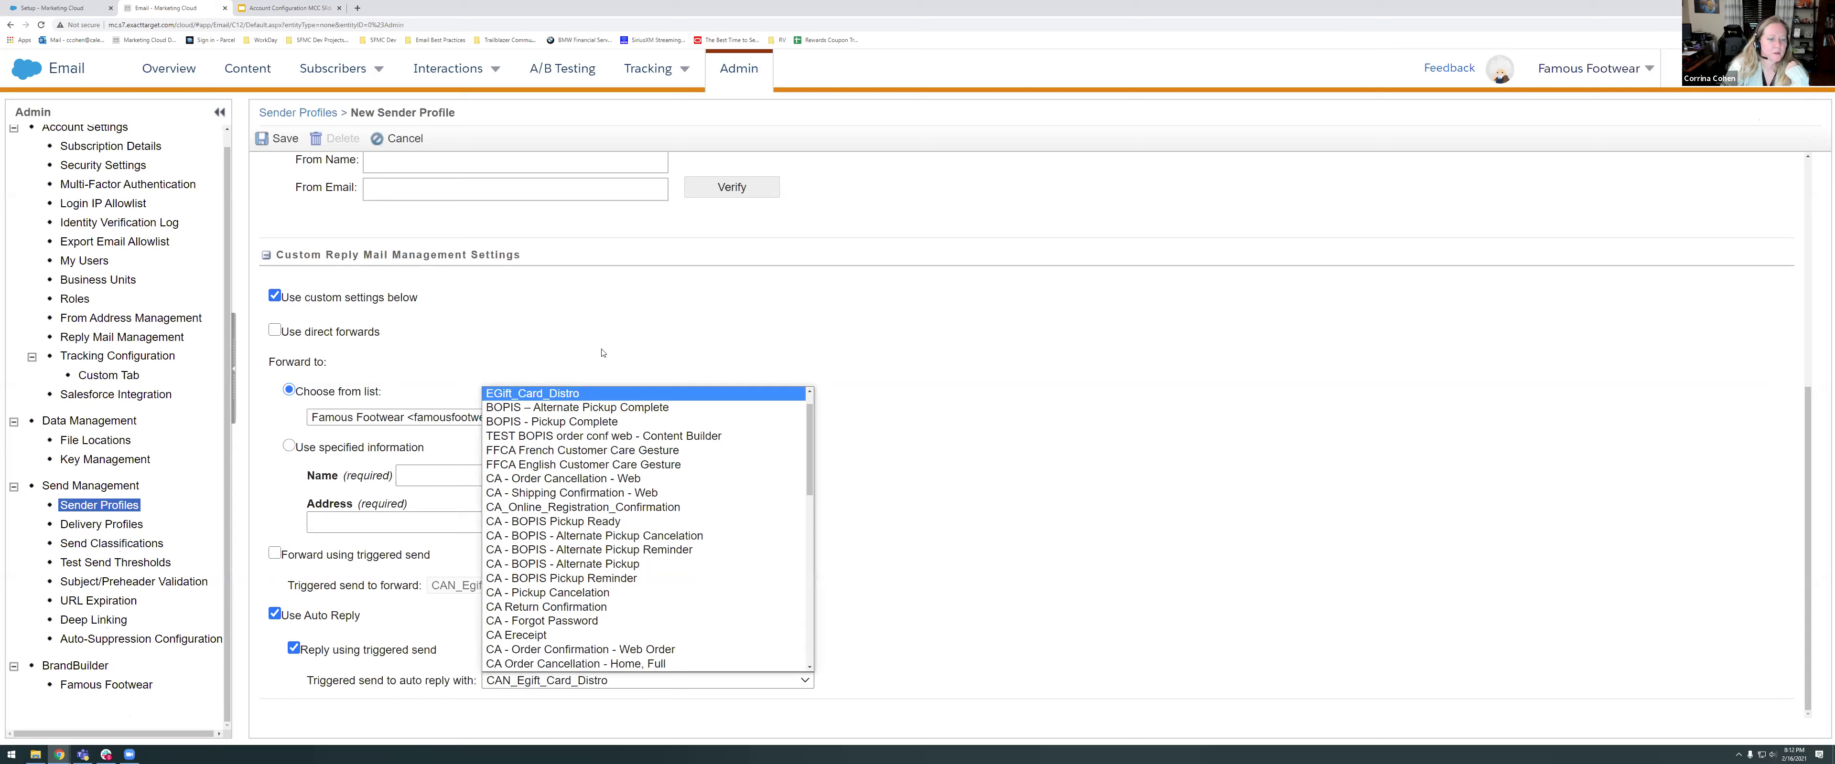
scroll(602, 645, down, 10)
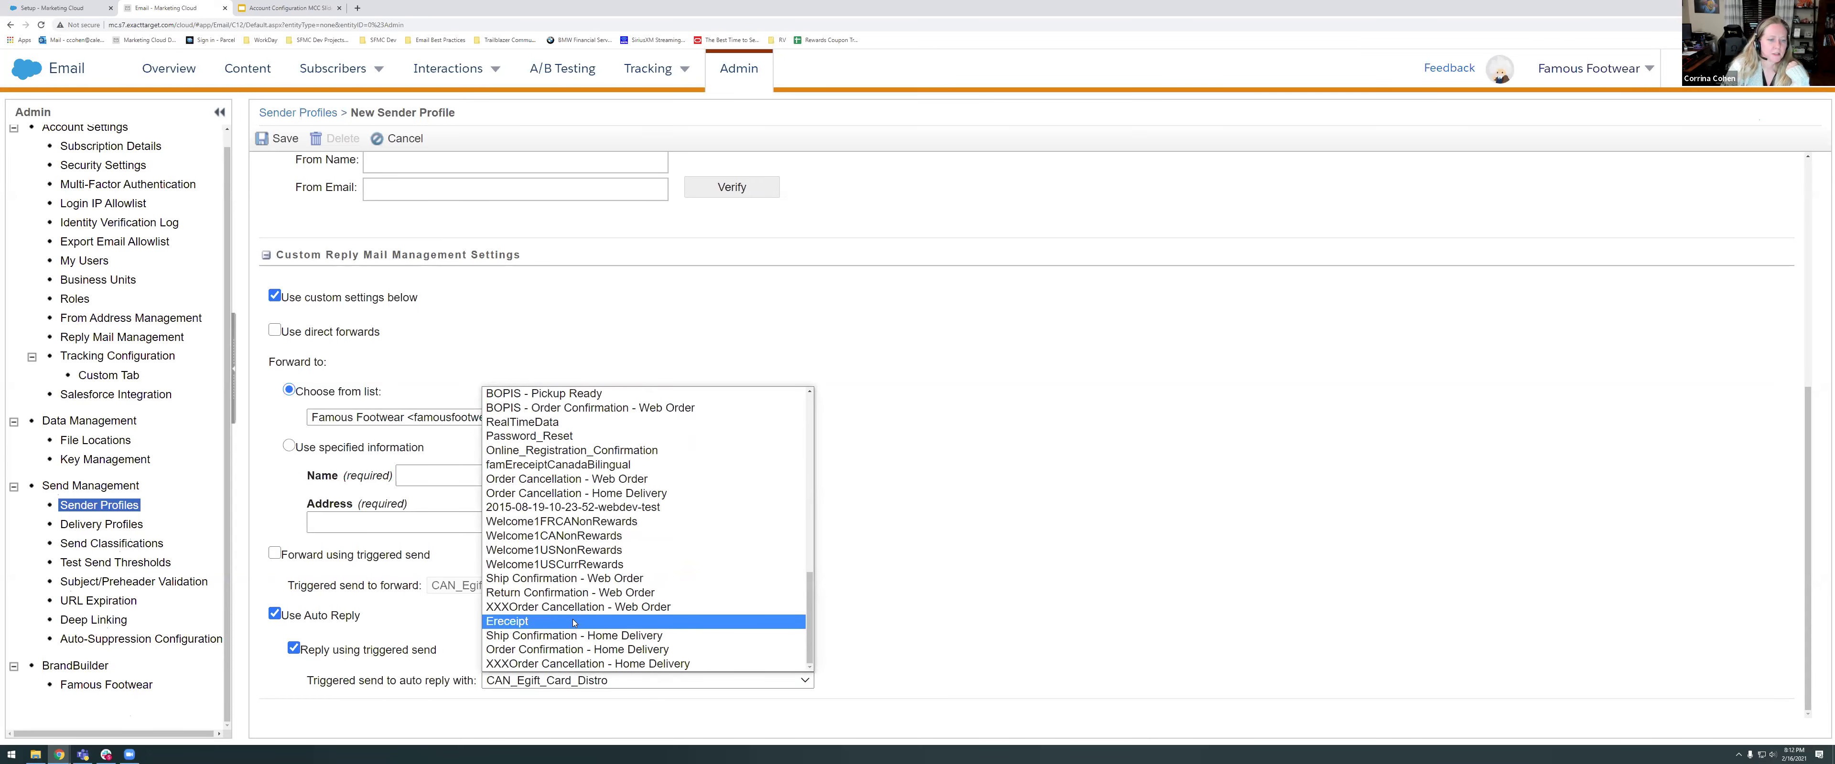
scroll(574, 623, up, 10)
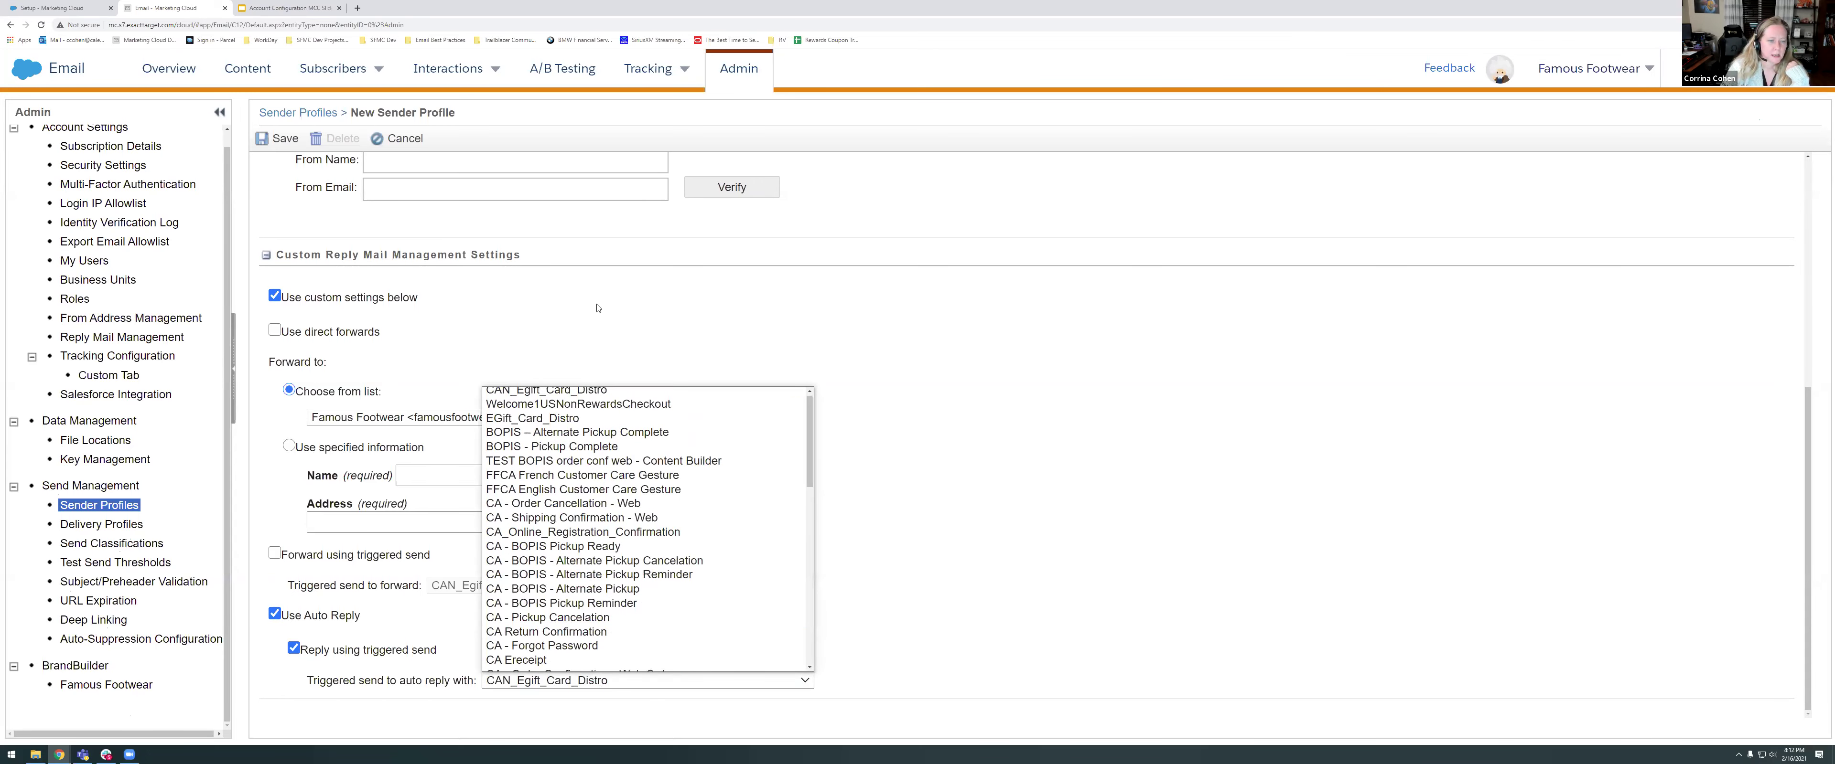
click(559, 348)
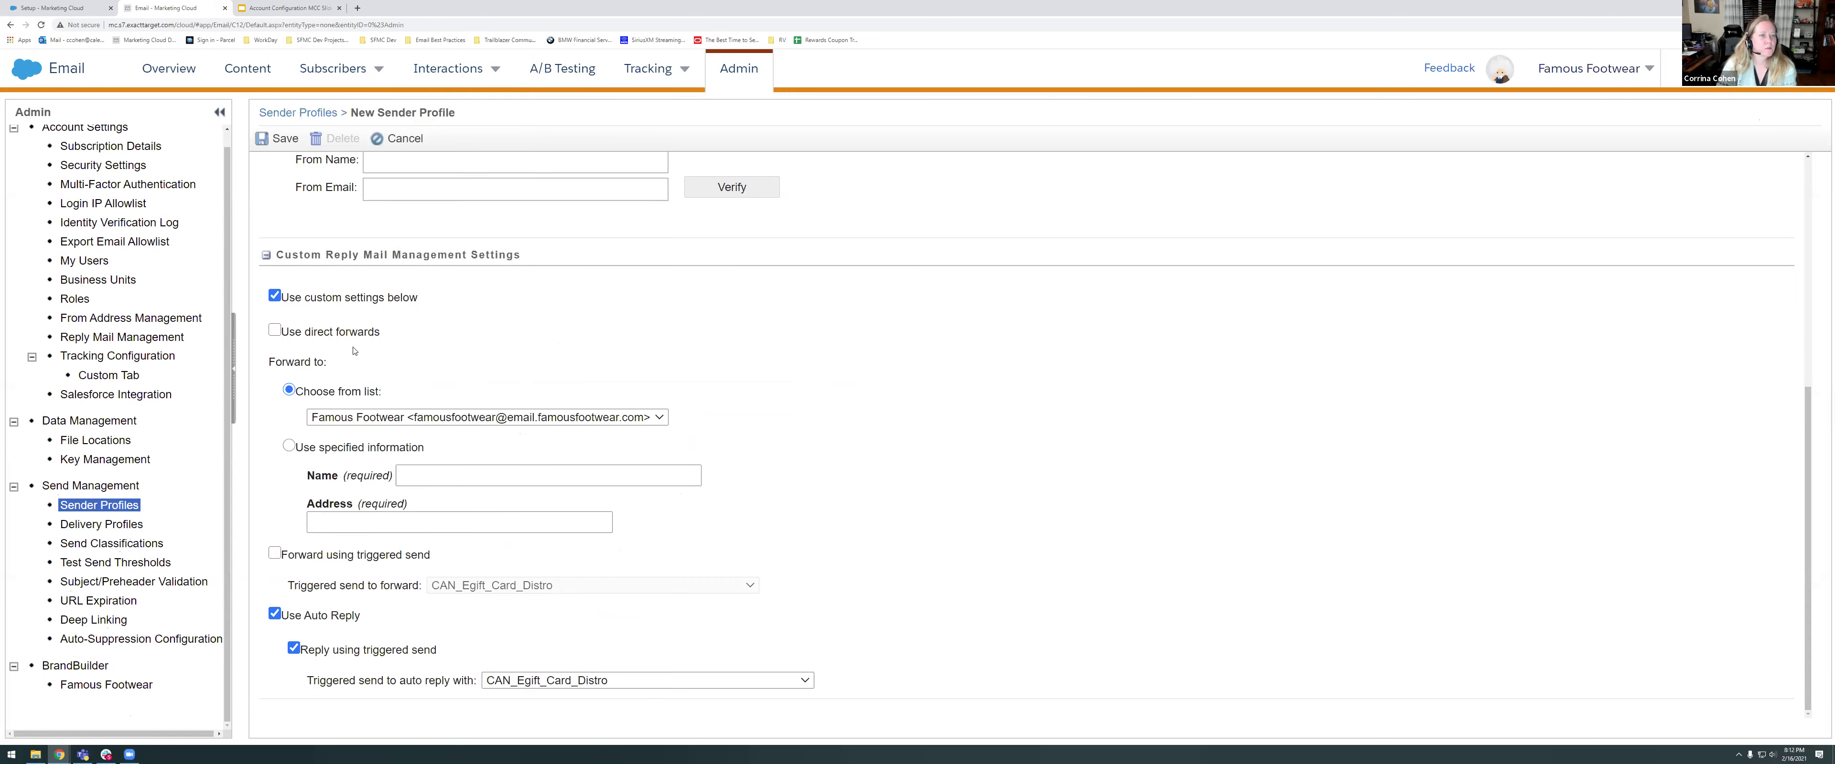
scroll(349, 176, up, 3)
scroll(348, 175, up, 3)
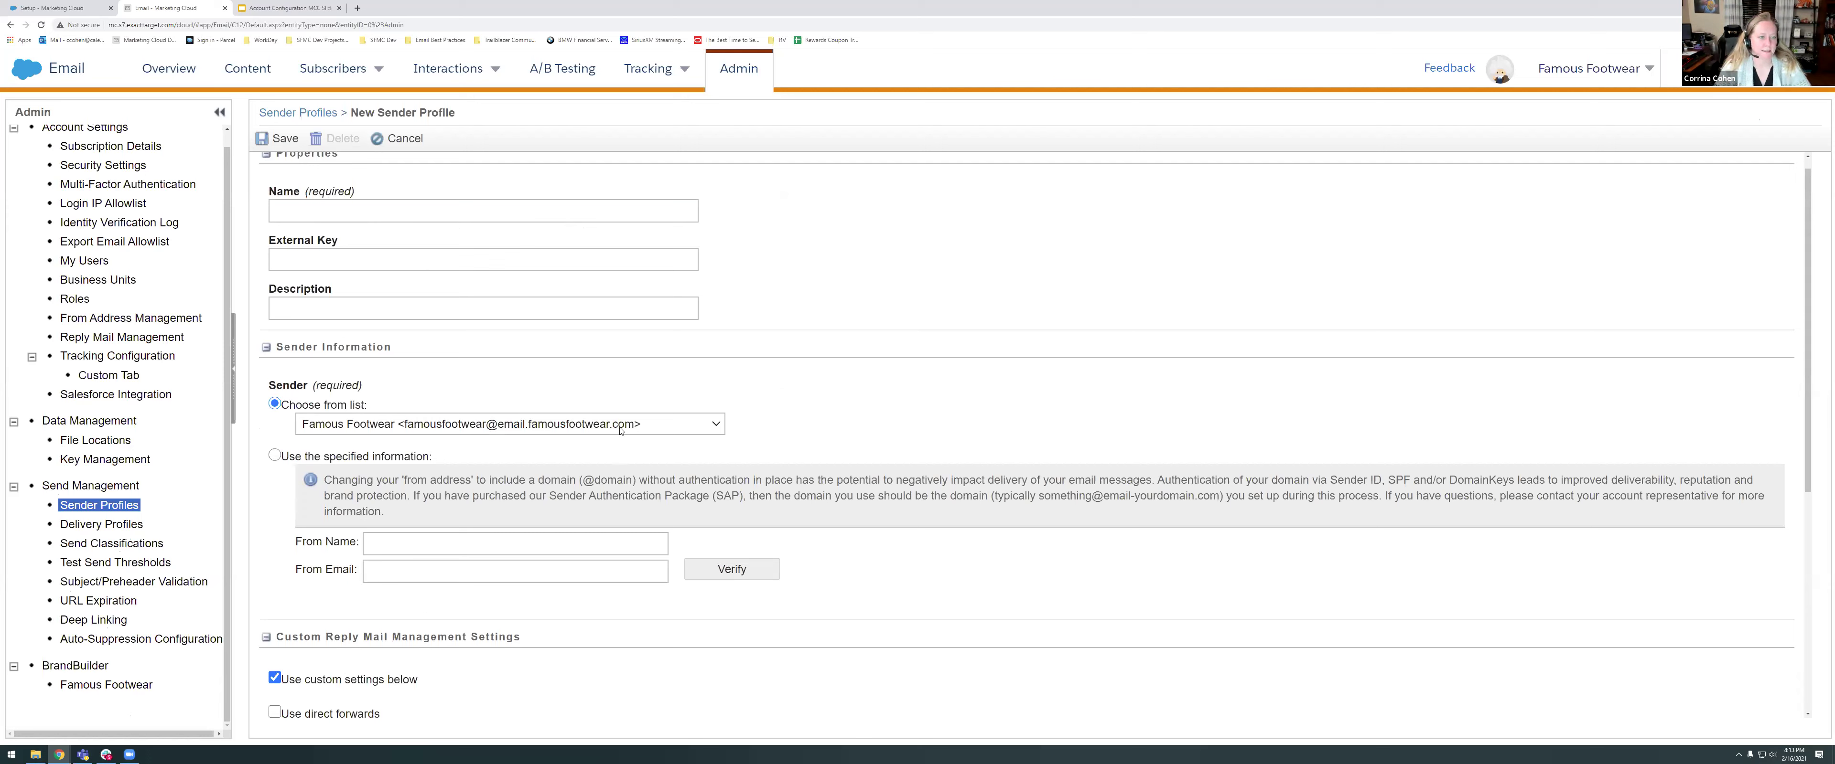
- Scroll down the New Sender Profile form to its reply forwarding and auto-reply settings
scroll(559, 391, down, 5)
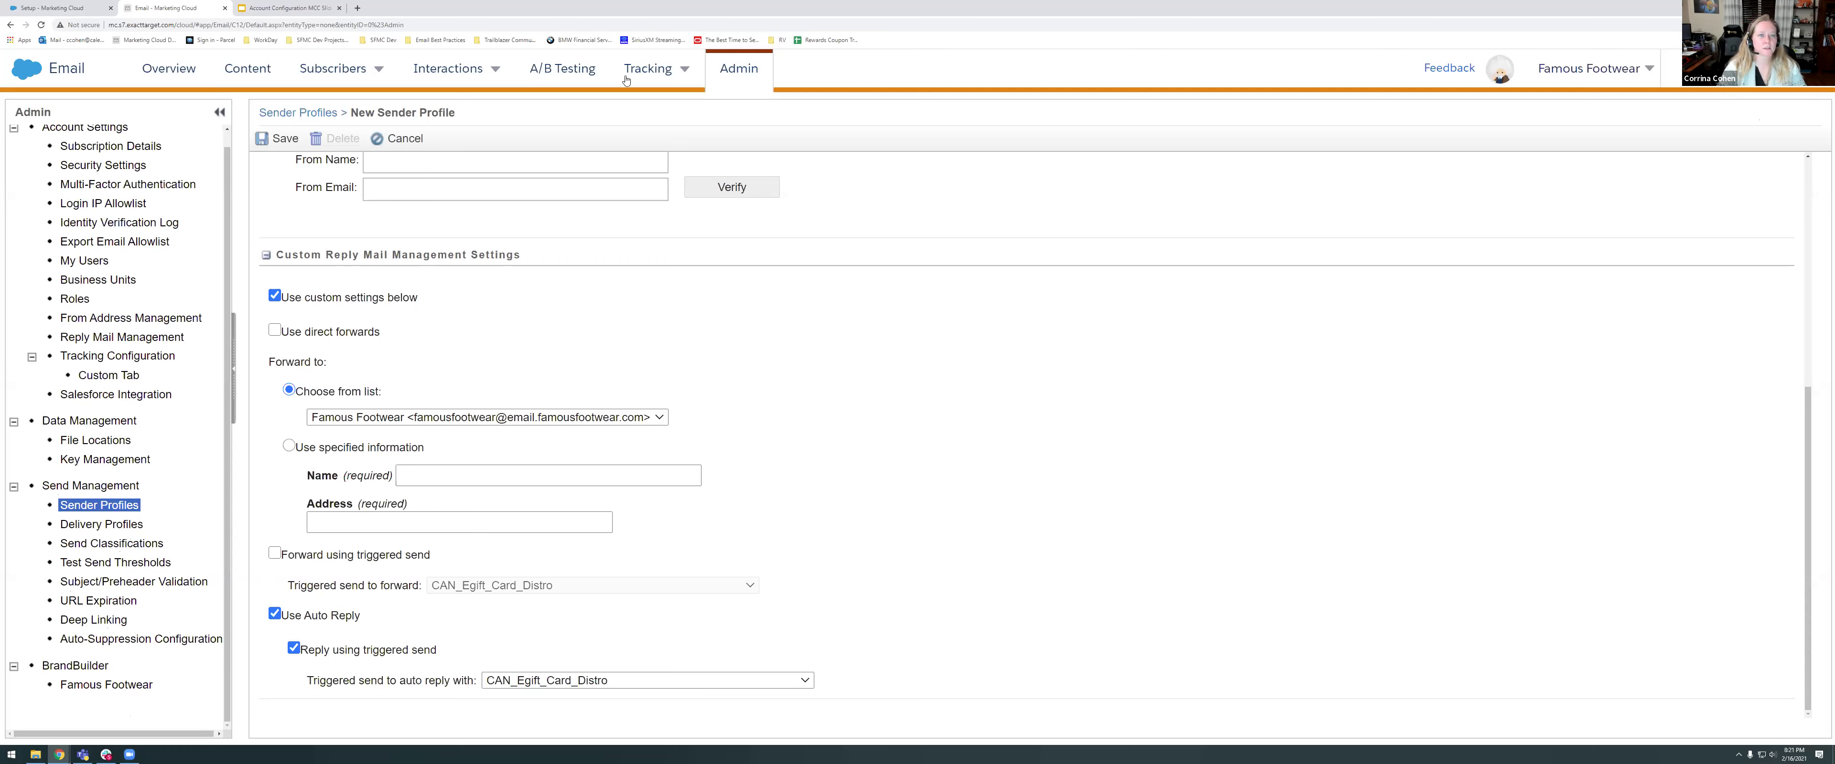
- Open tracking details for 210215_PM_BMSMLastDay_PumaCoop from the 2021 Q1 folder in Tracking
click(636, 110)
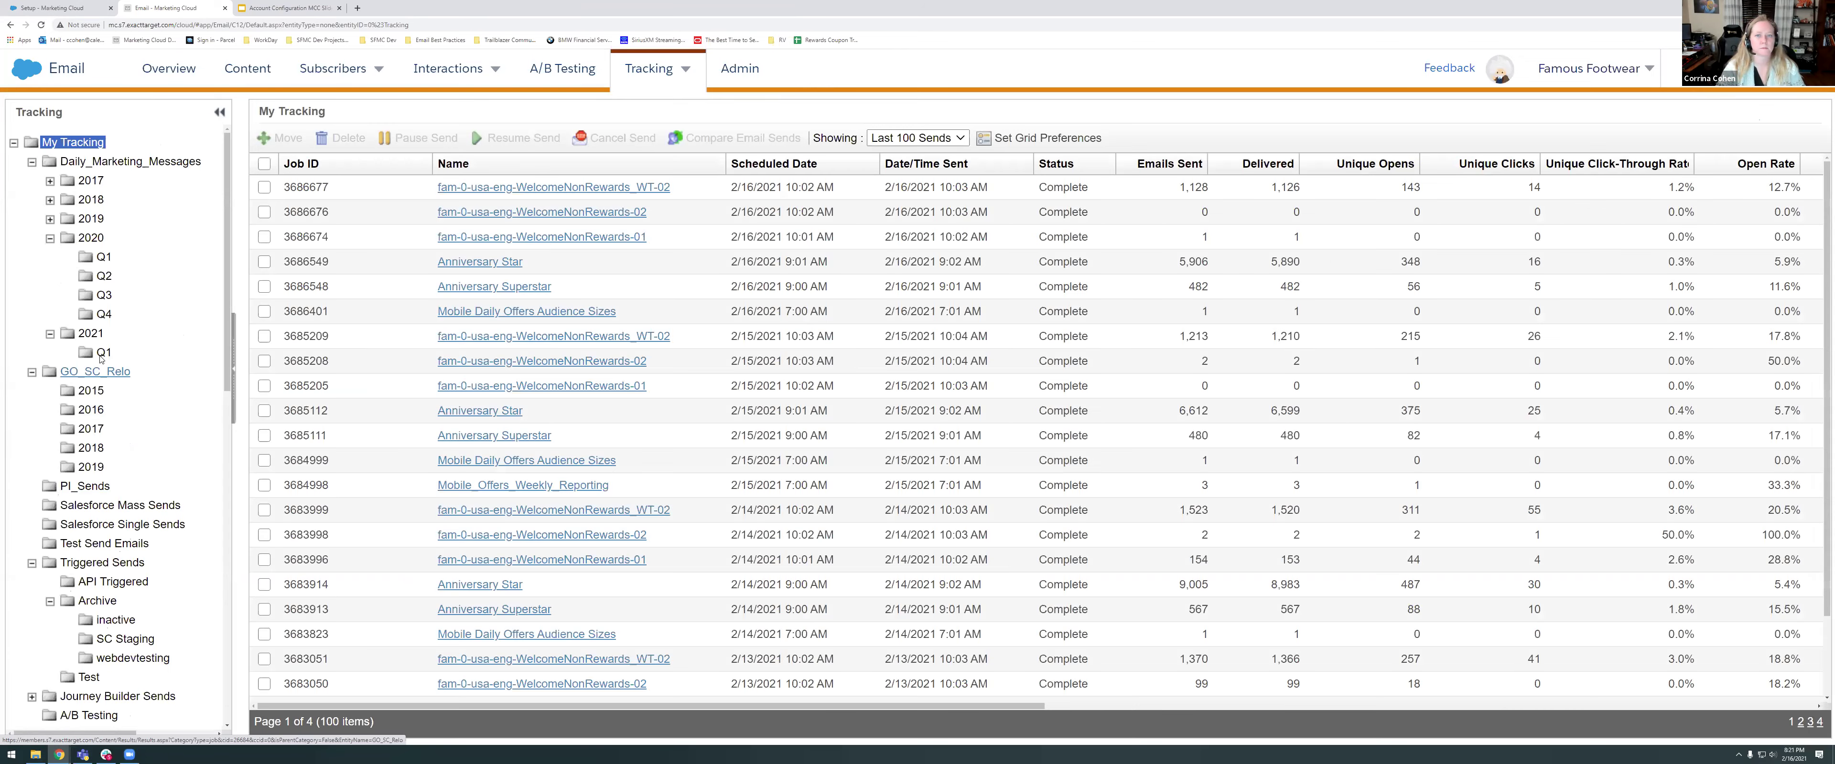
click(101, 354)
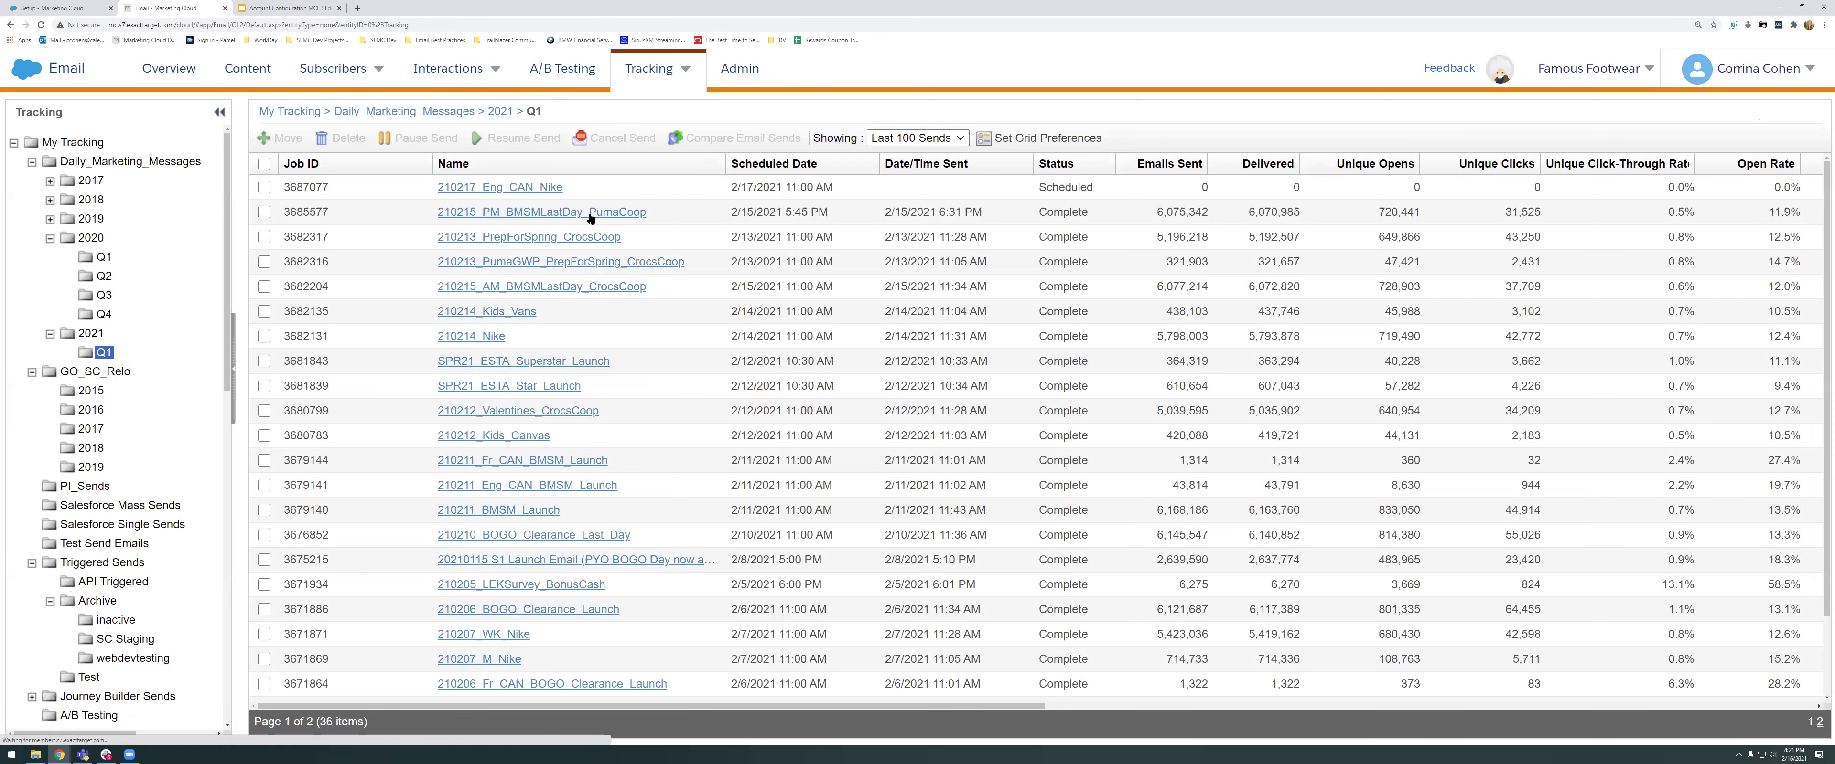
click(589, 212)
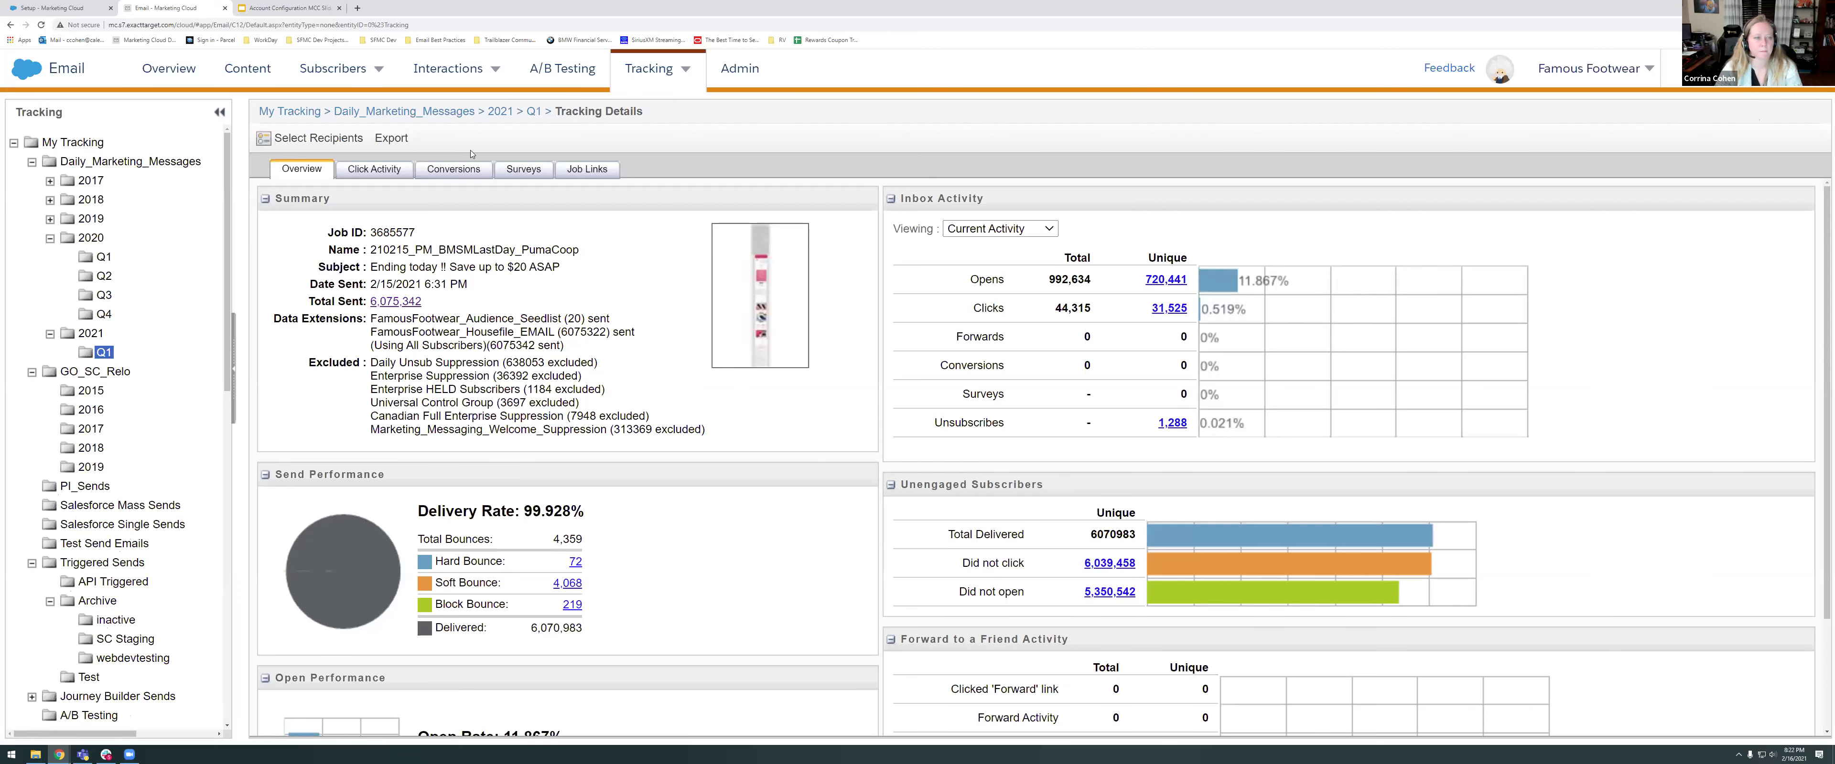
- Show the Click Activity report for the 210215_PM_BMSMLastDay_PumaCoop send
click(370, 170)
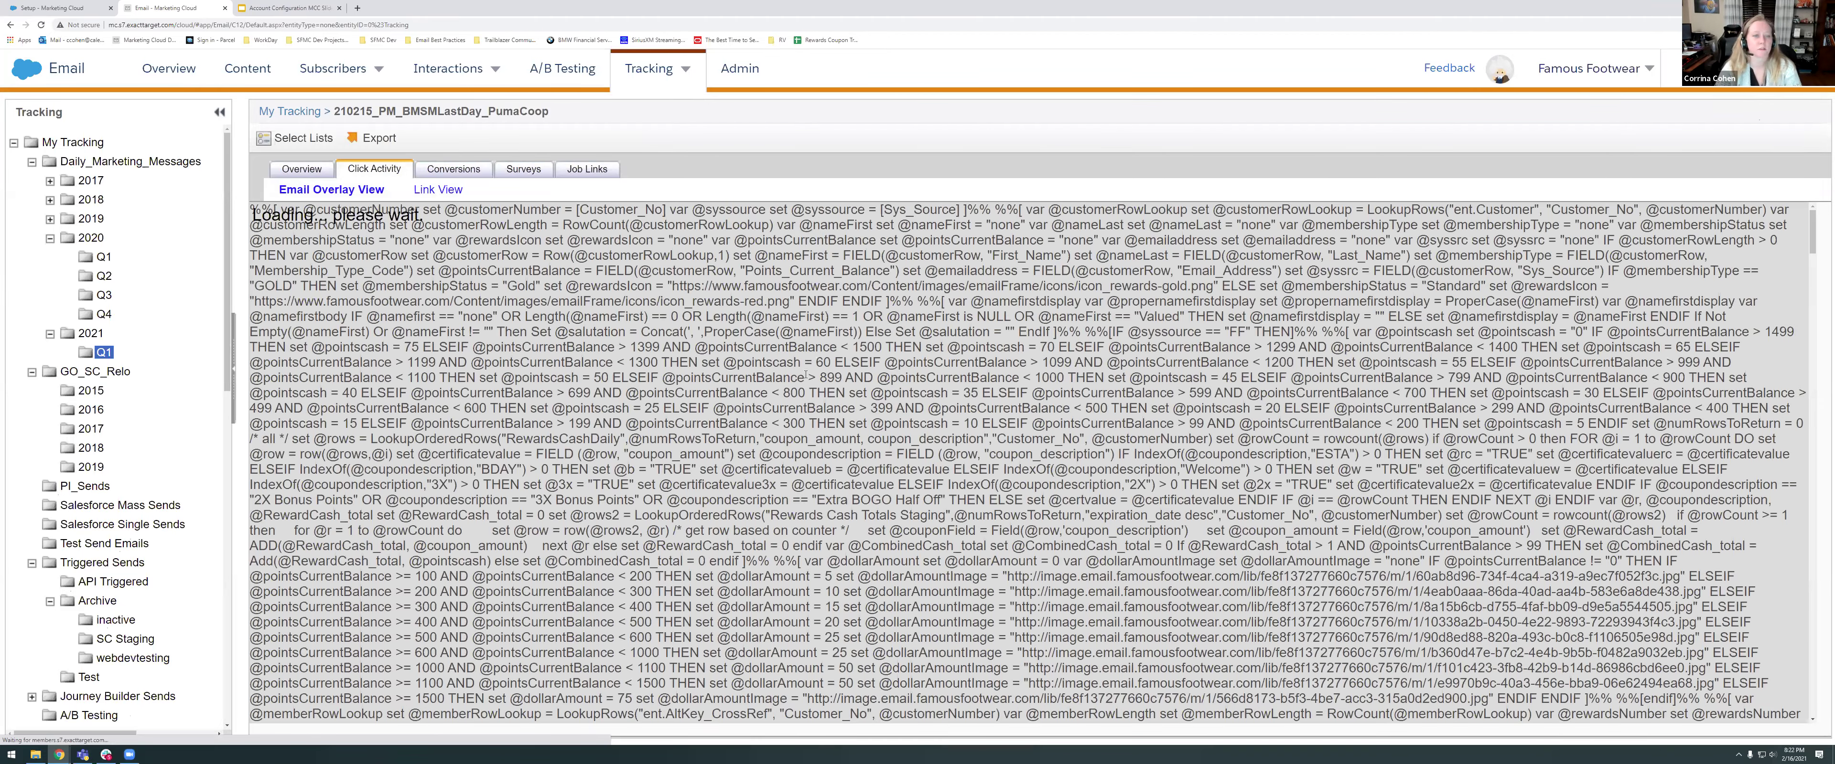
- Review the email overlay, then switch to Link View listing 55 links with their click counts
scroll(1231, 519, down, 4)
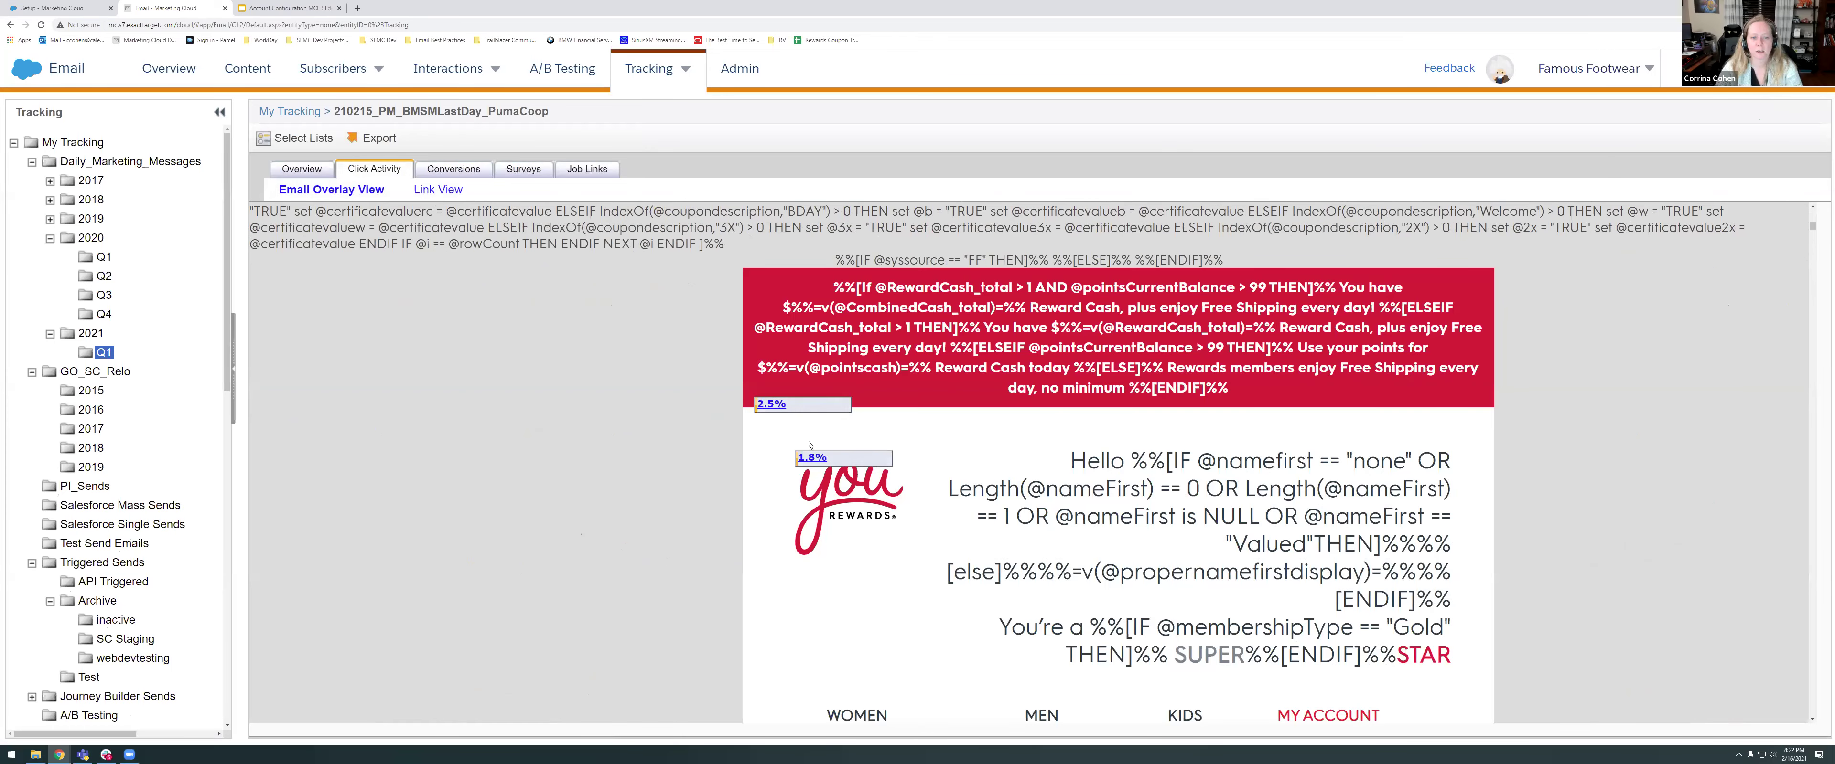
scroll(1133, 461, down, 5)
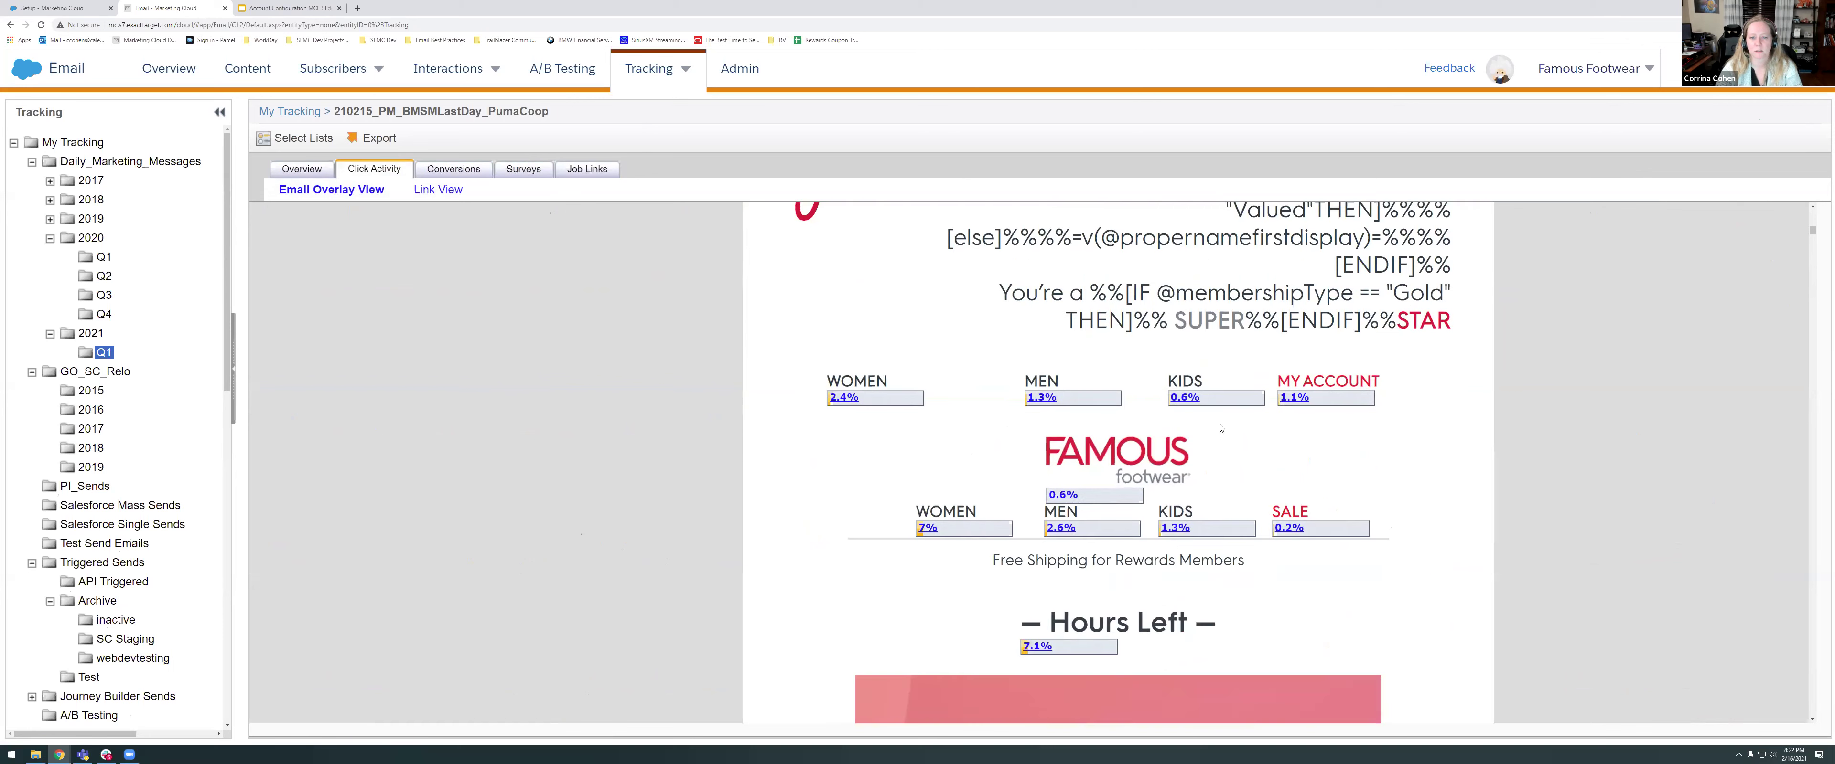
scroll(1083, 507, down, 2)
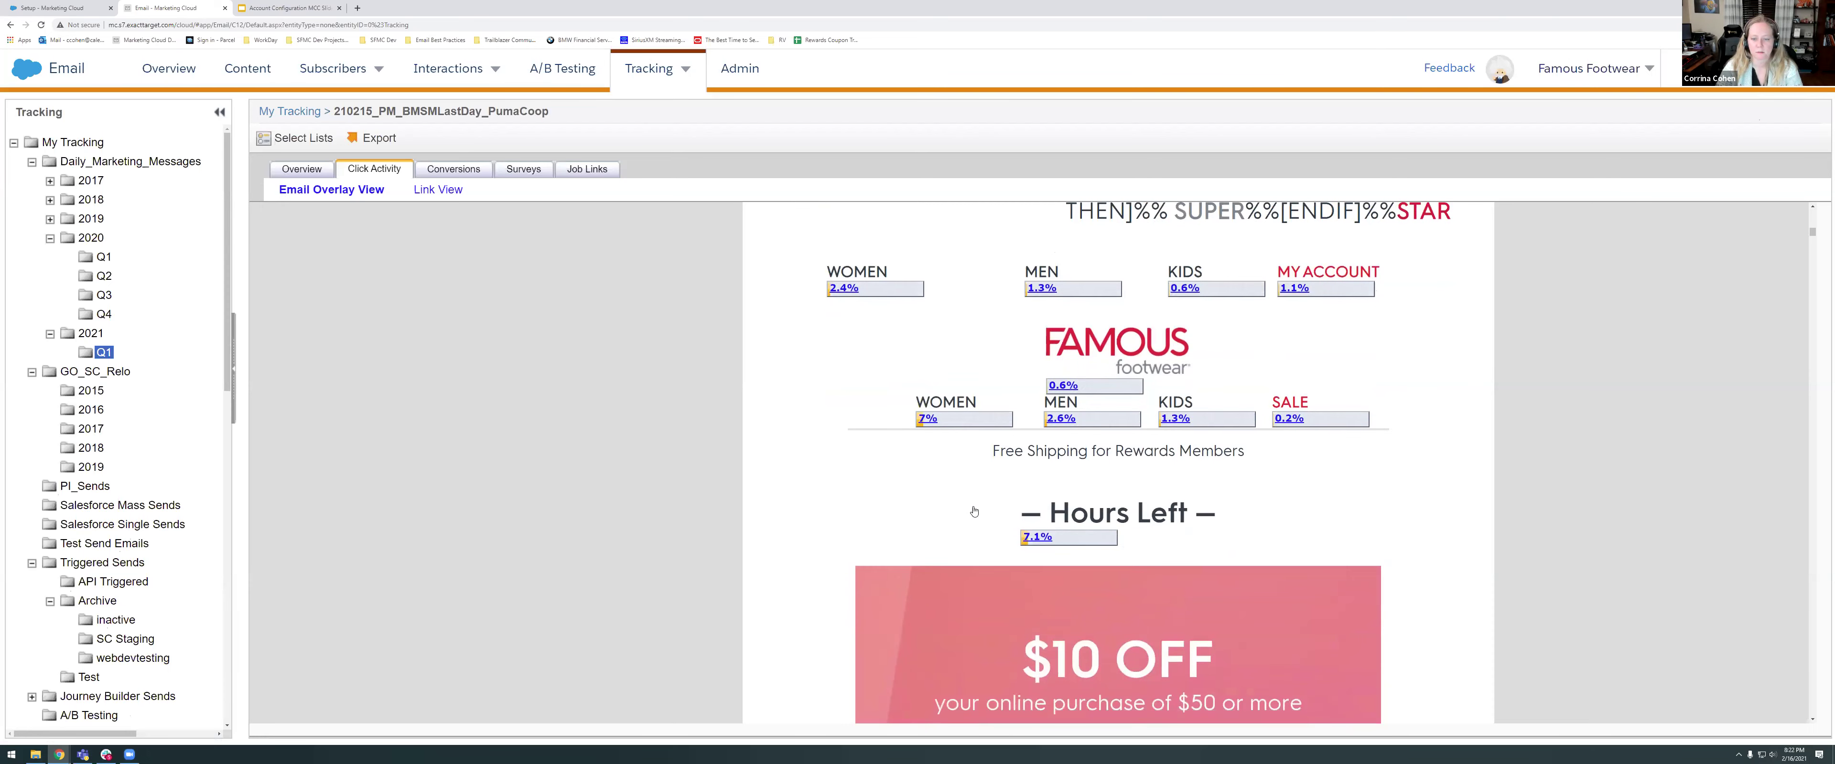
scroll(974, 510, down, 5)
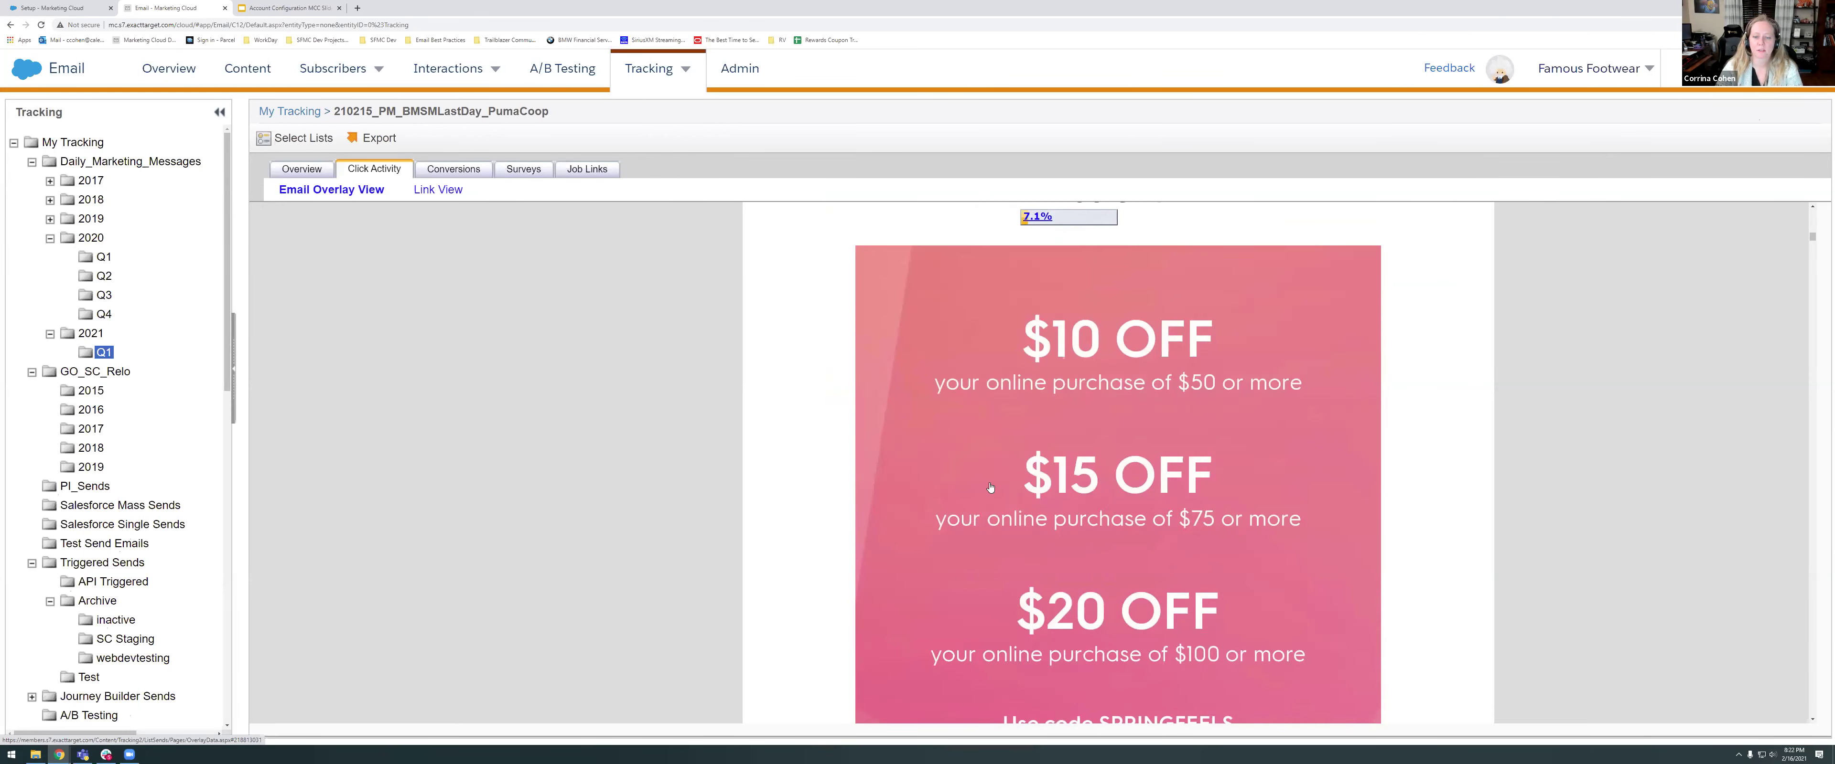
scroll(990, 488, down, 5)
click(430, 191)
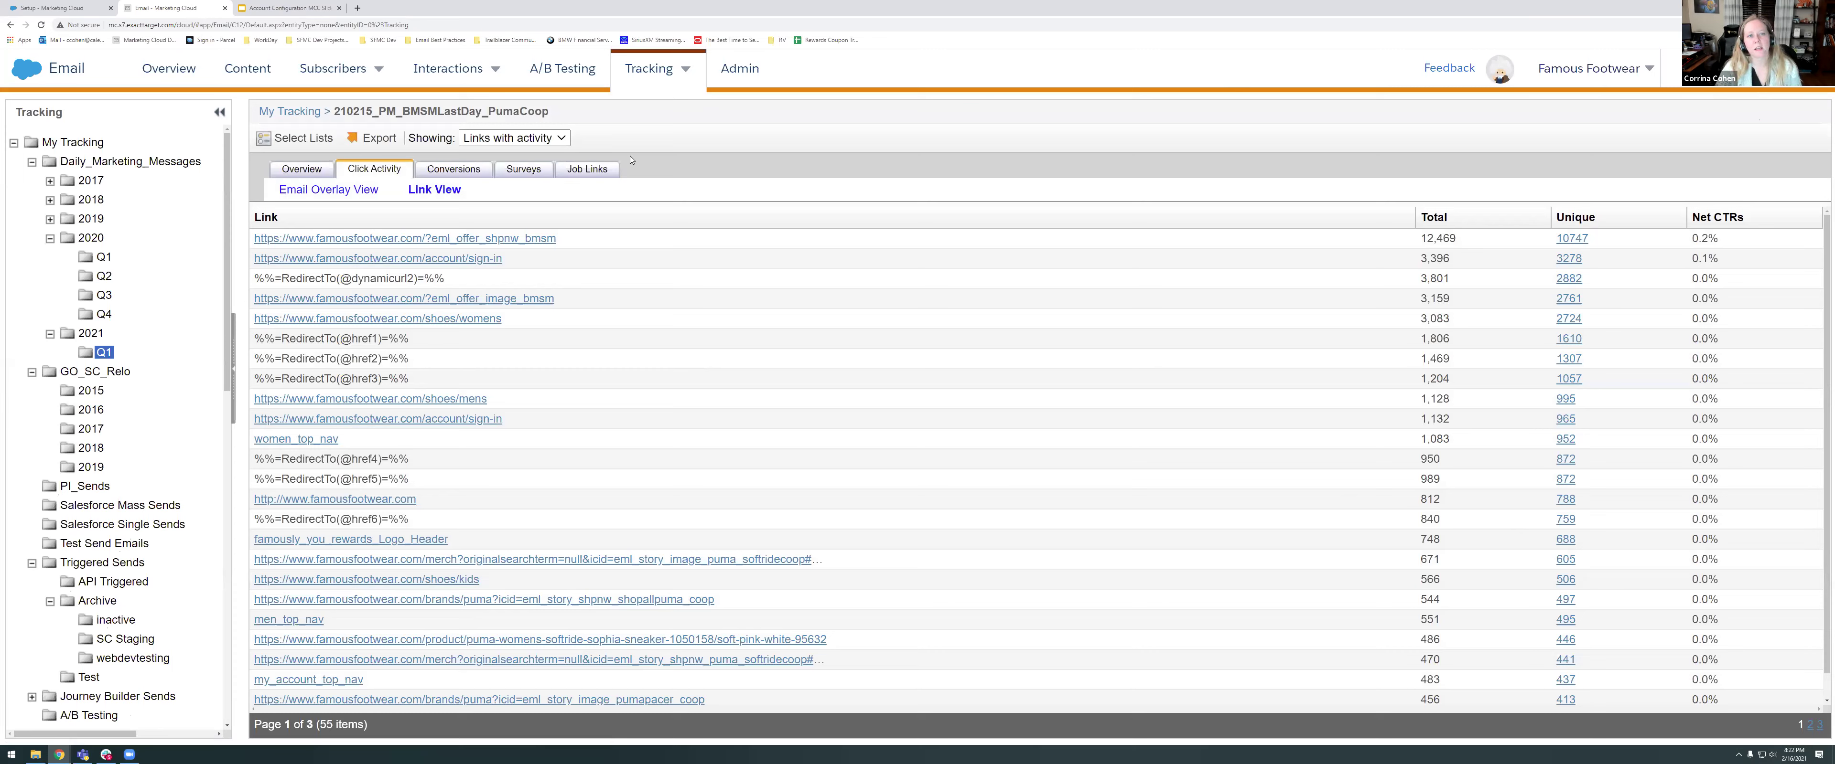
- Show the Job Links for the 210215_PM_BMSMLastDay_PumaCoop send, including URL ID 3992329
click(587, 169)
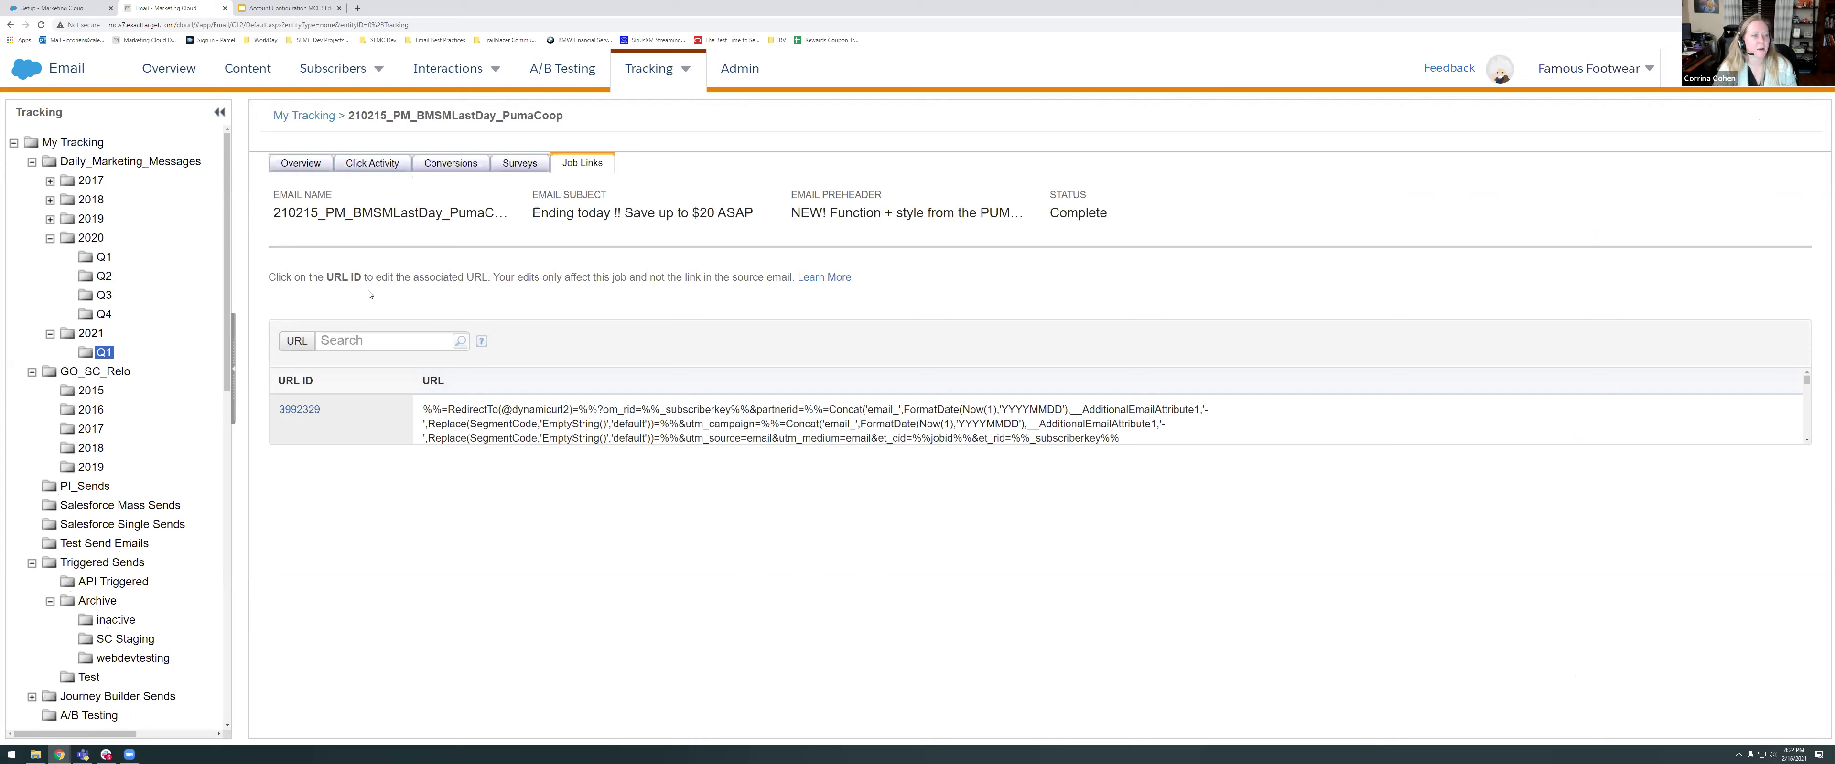
- Check the job-link URL search help, then list the 2020 Q4 sends (100 items, 4 pages)
click(482, 341)
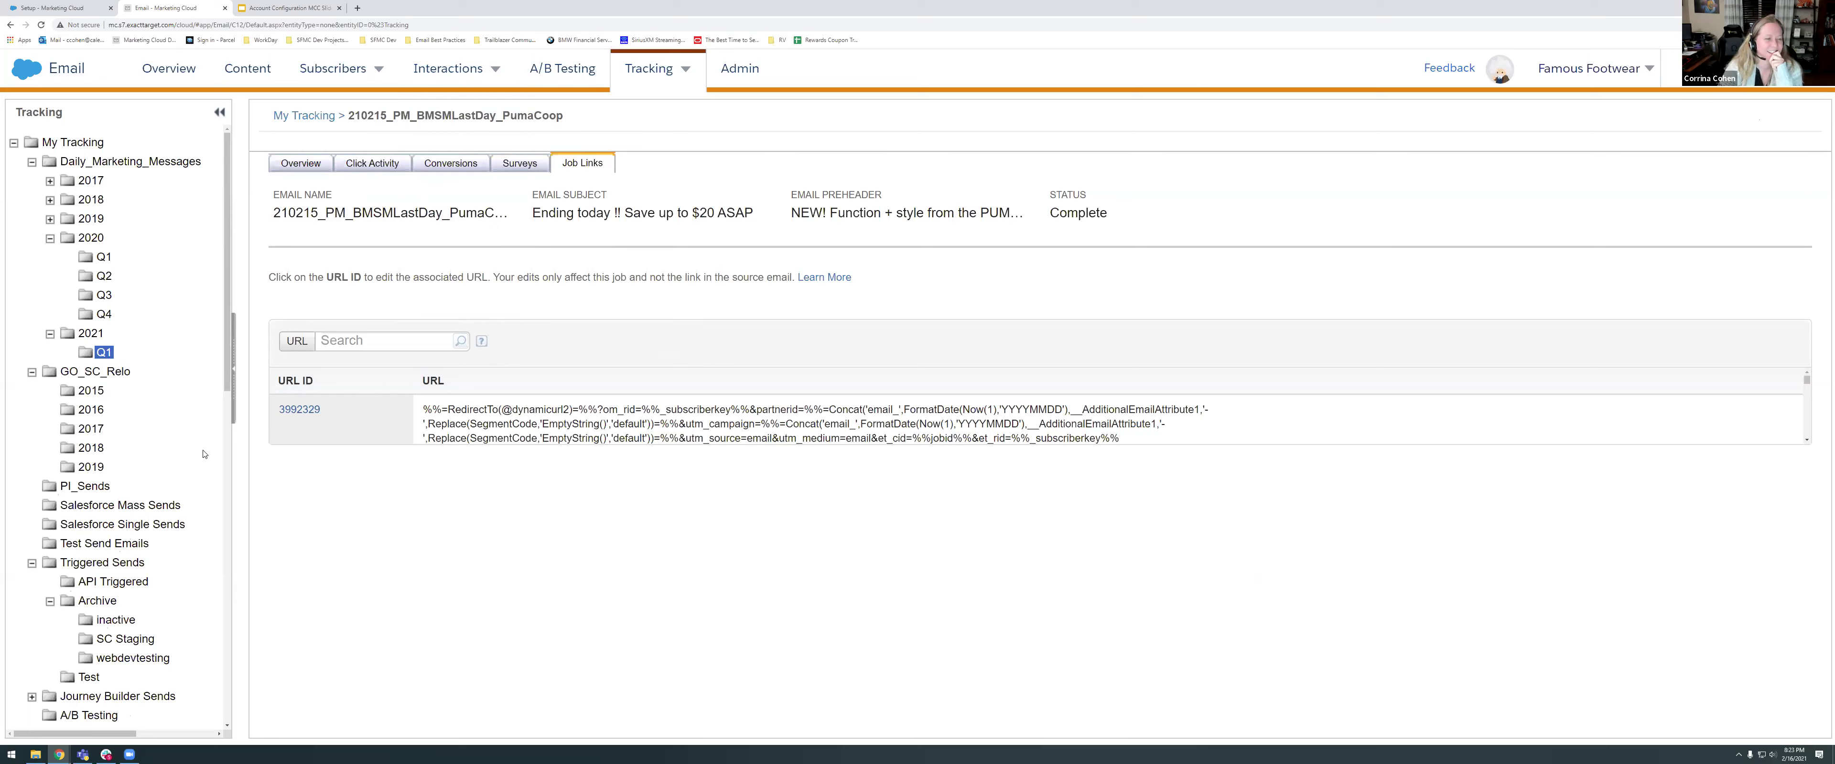
click(103, 314)
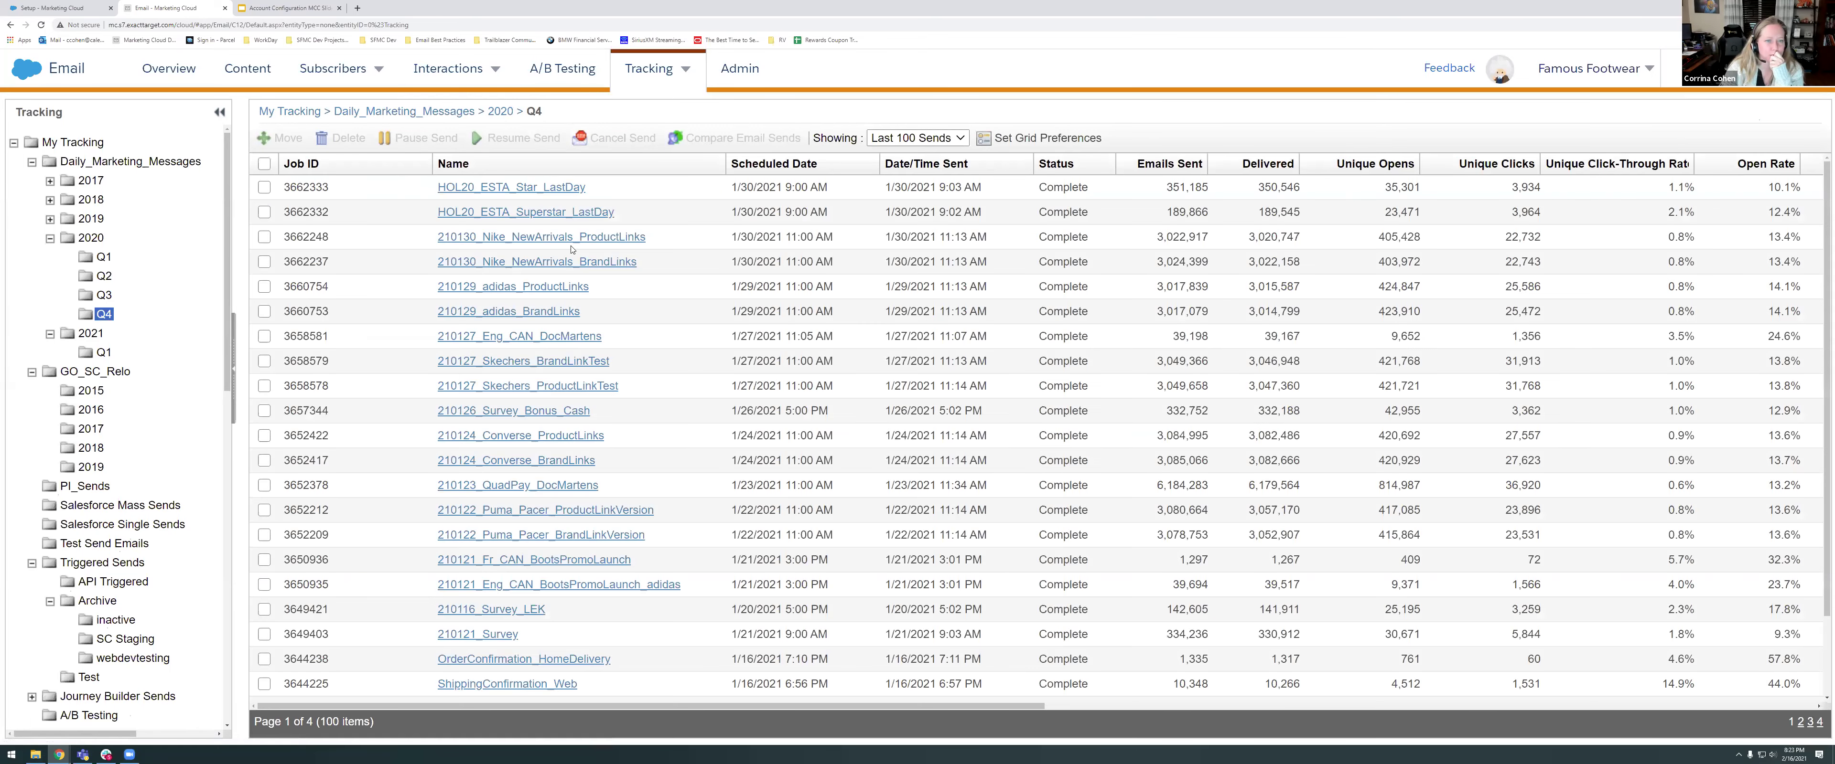
- View the 210130_Nike_NewArrivals_BrandLinks job links, then open 200728_NewVans_ChicSneaks from 2020 Q2
click(565, 262)
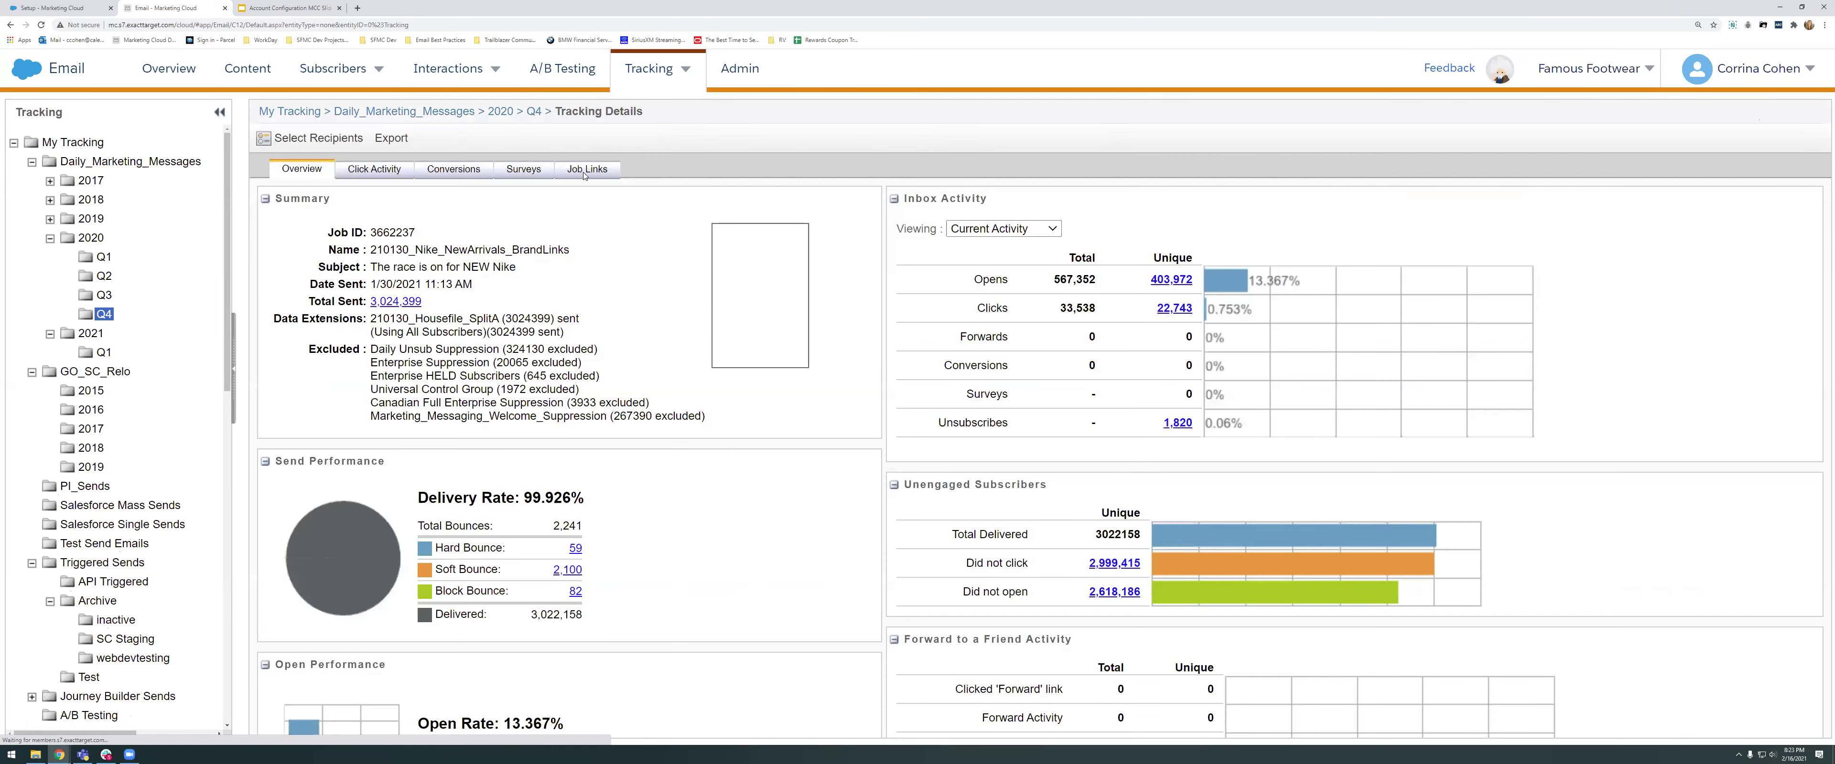
click(584, 171)
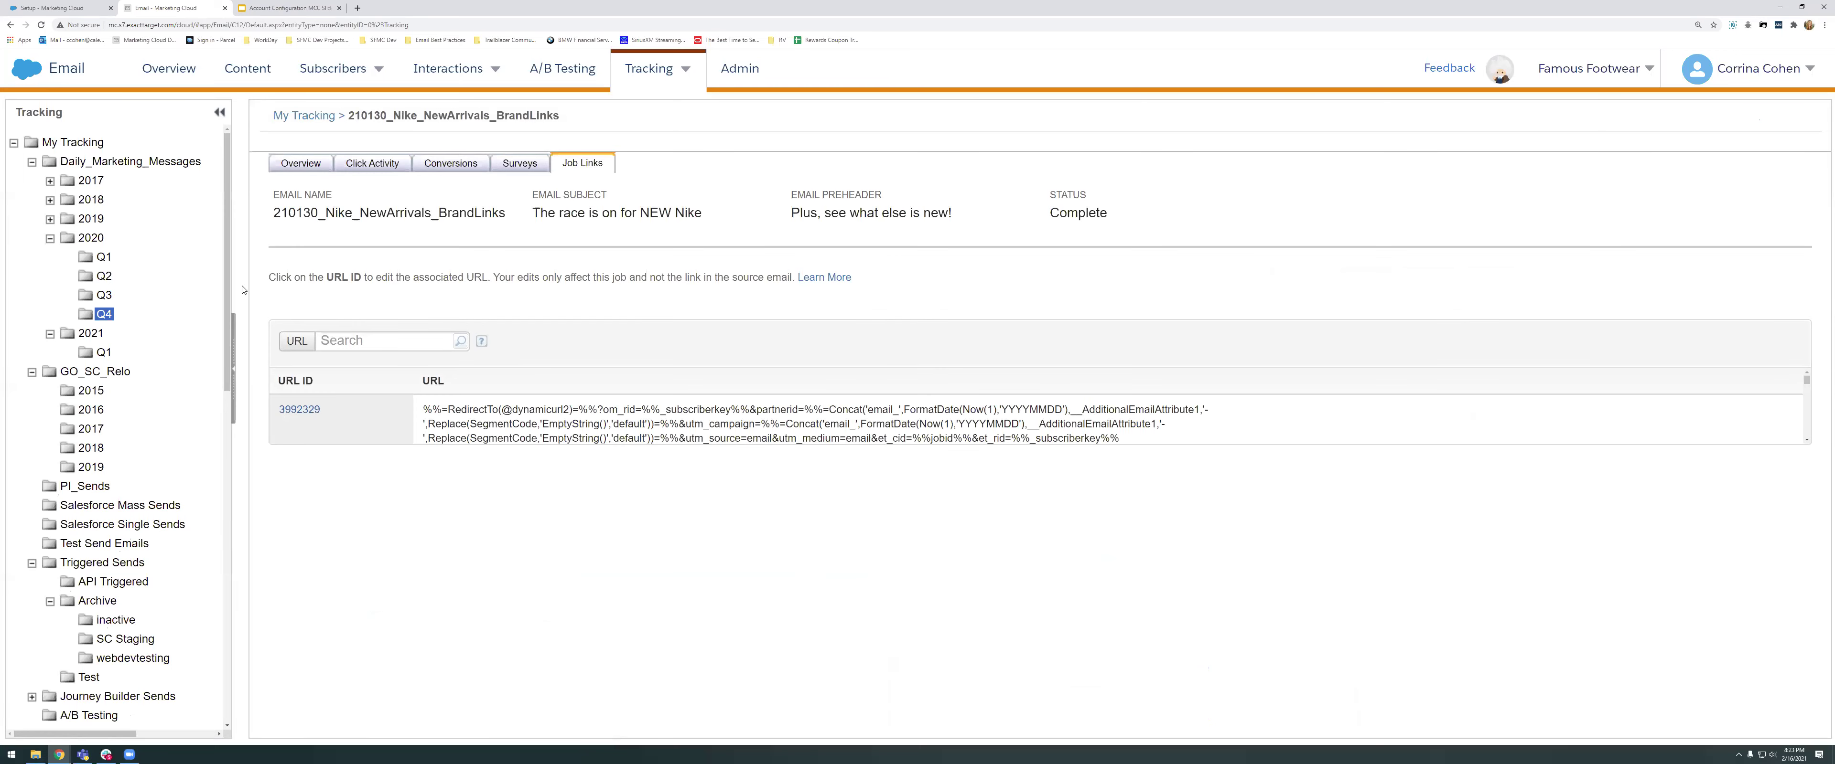
click(104, 277)
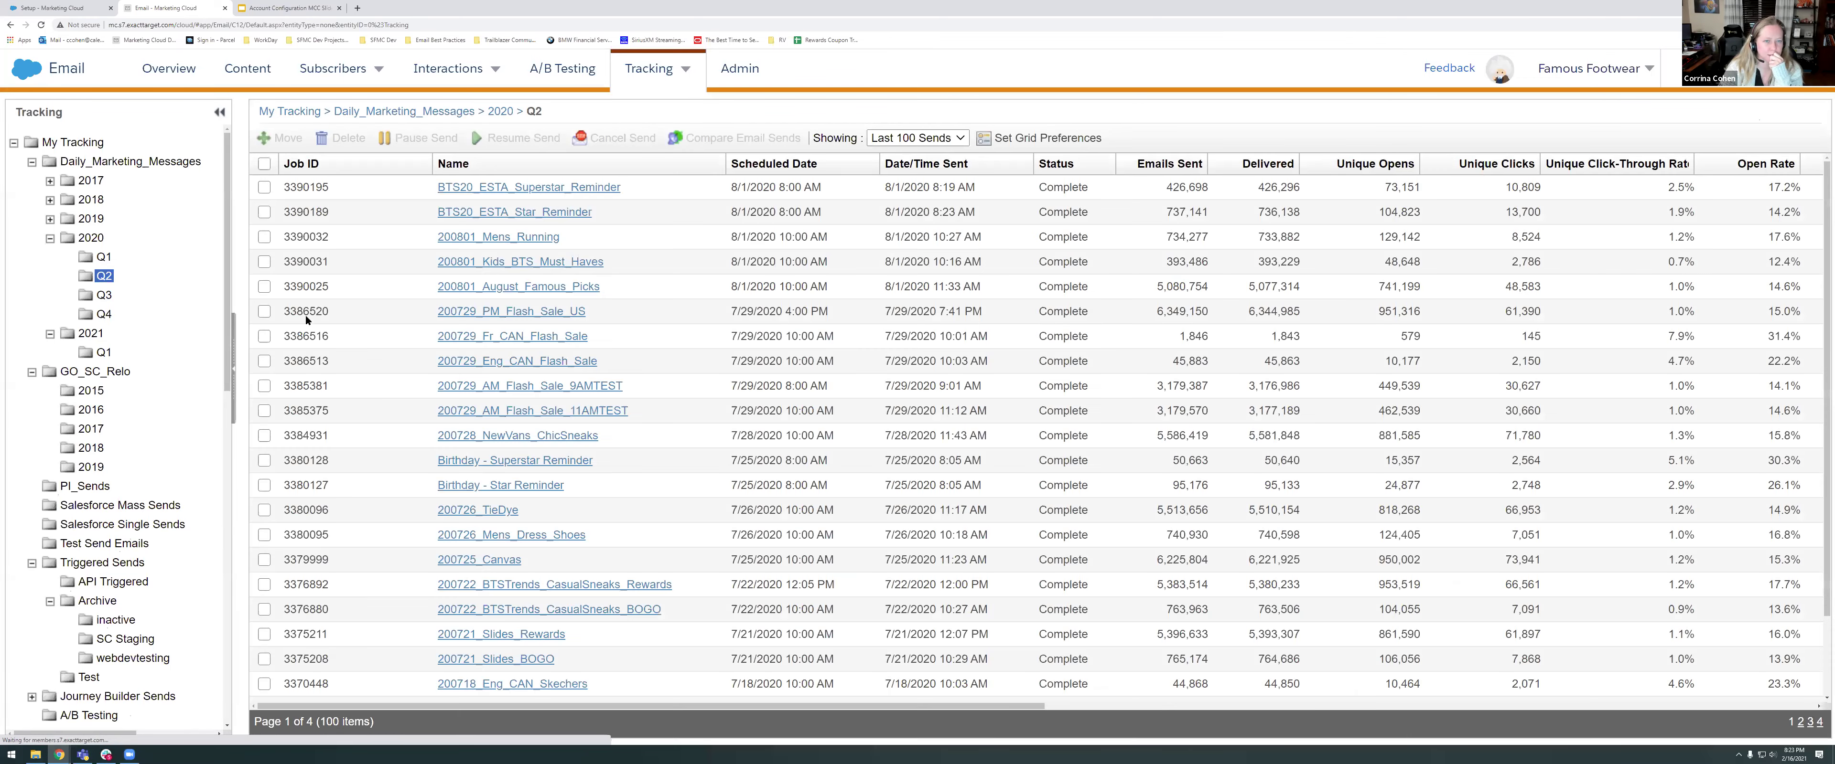
click(519, 333)
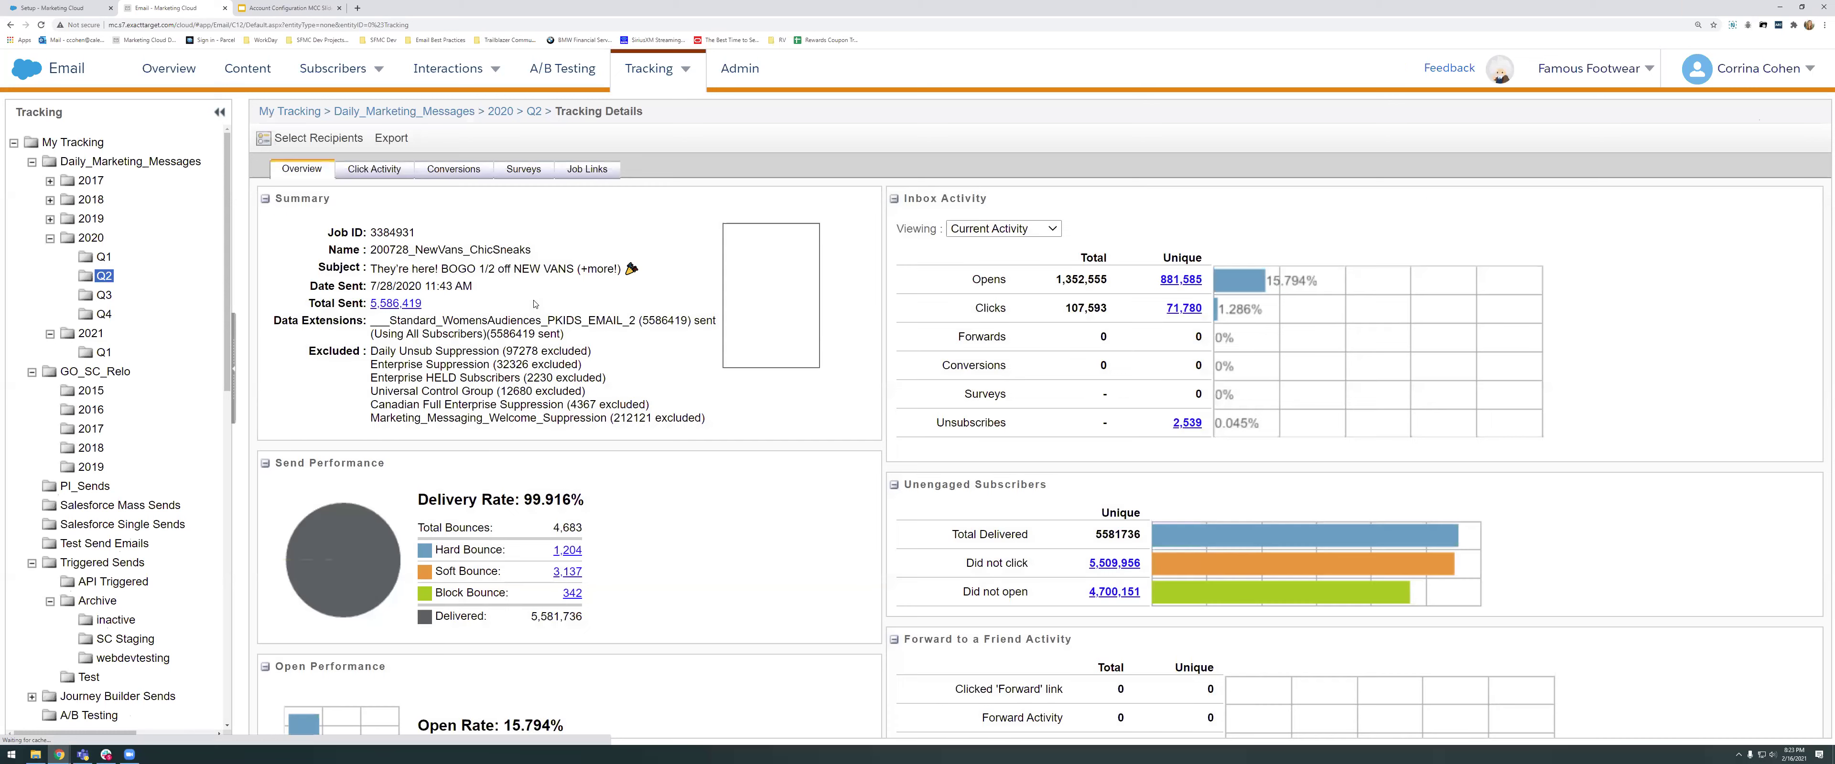
- Check the 200728_NewVans_ChicSneaks job links, then go back to the Account Configuration MCC Slide Deck
click(577, 173)
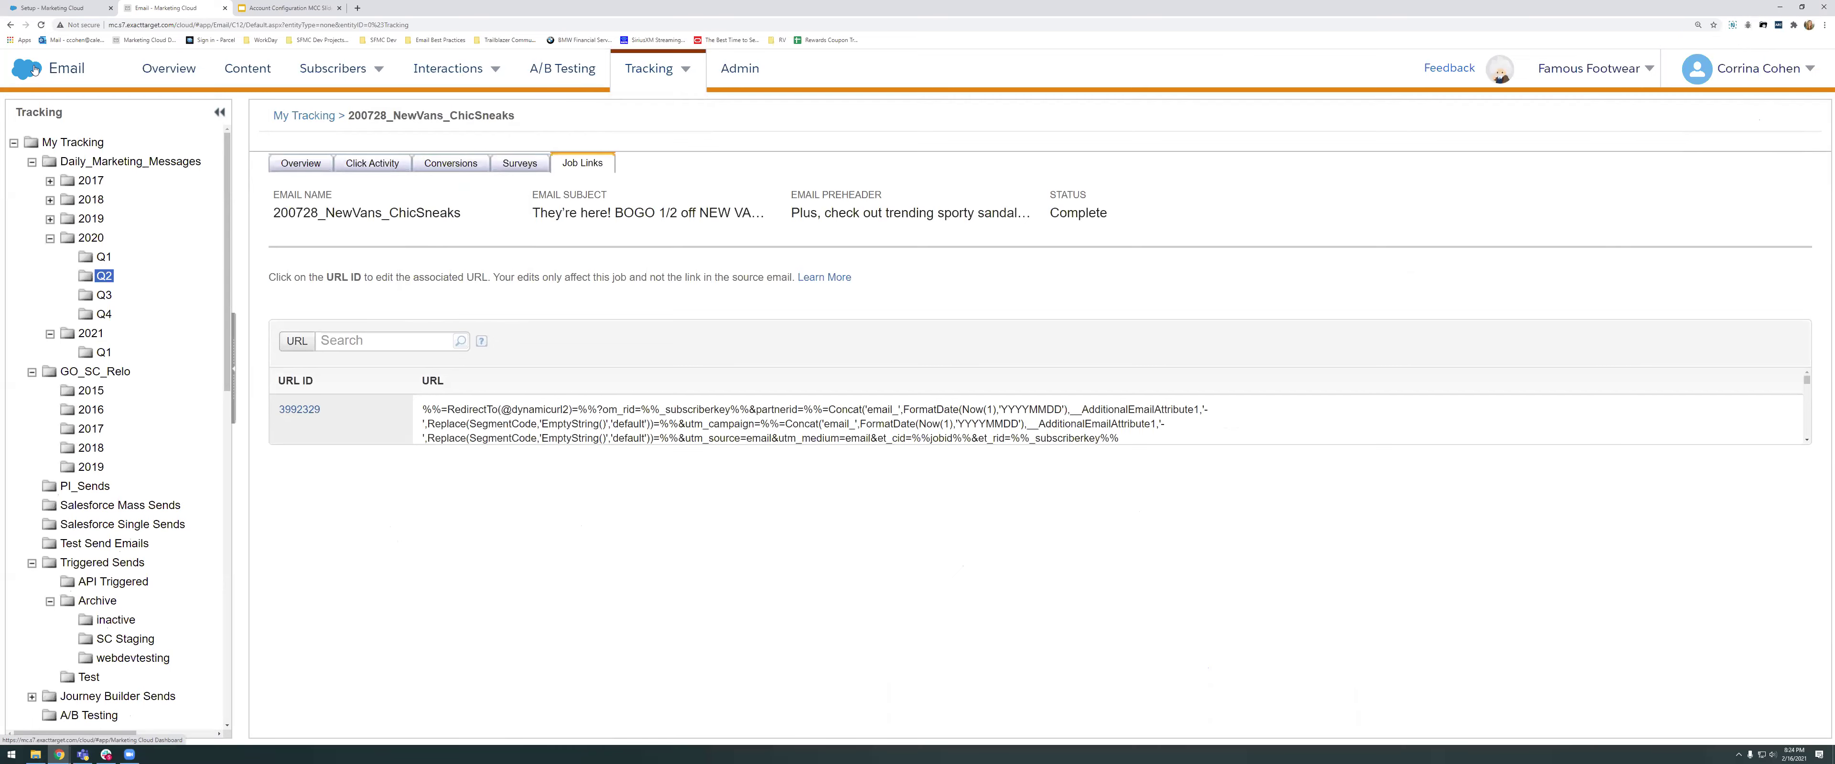
mouse_move(35, 69)
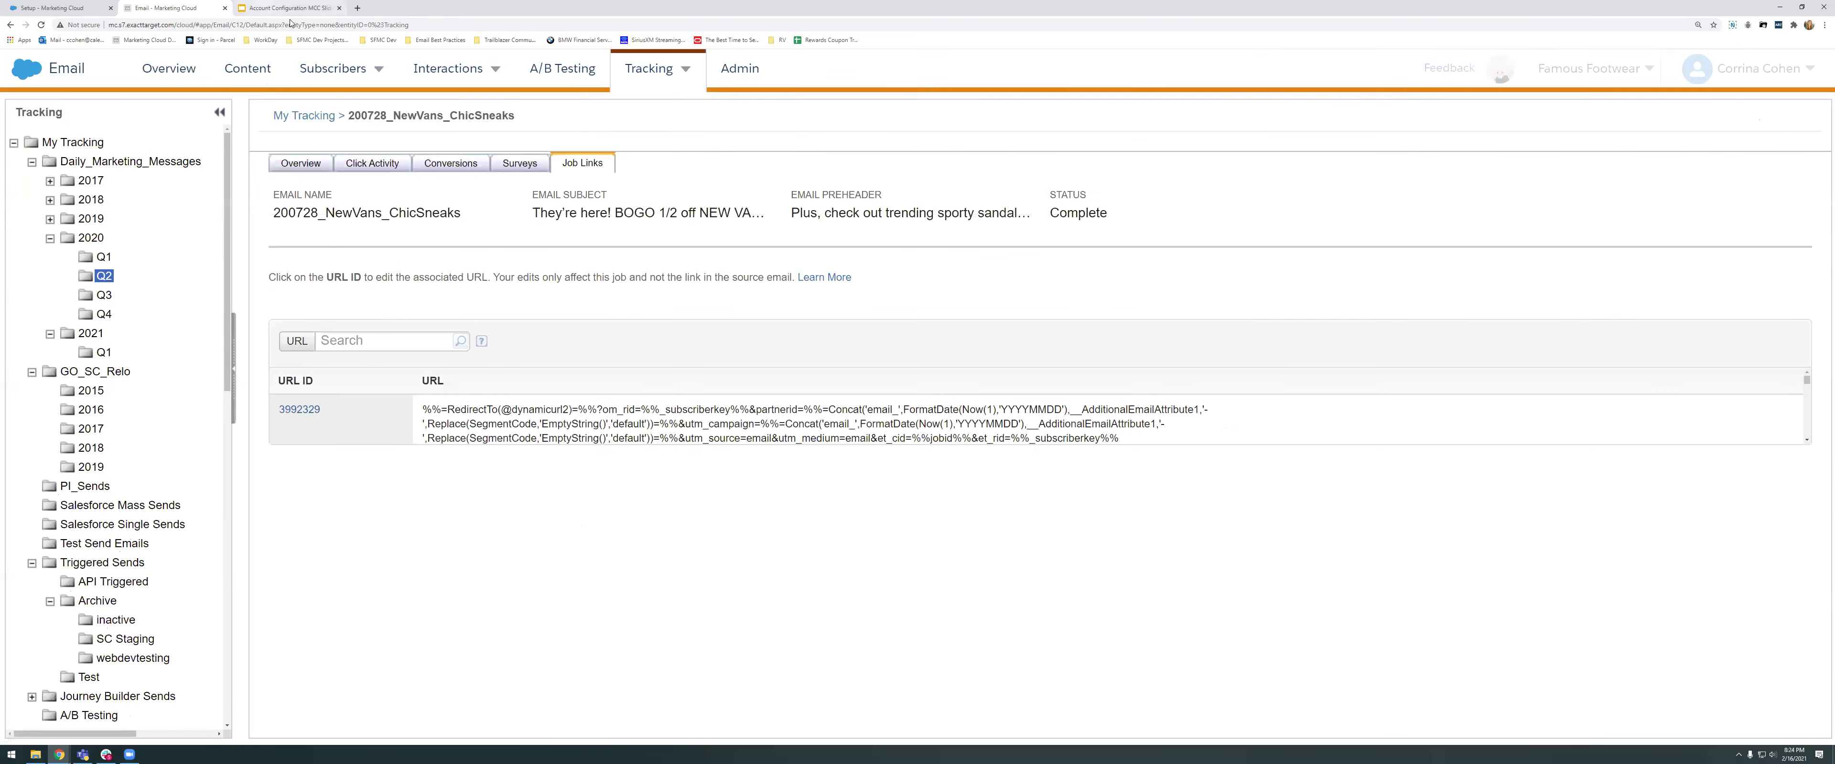
click(290, 8)
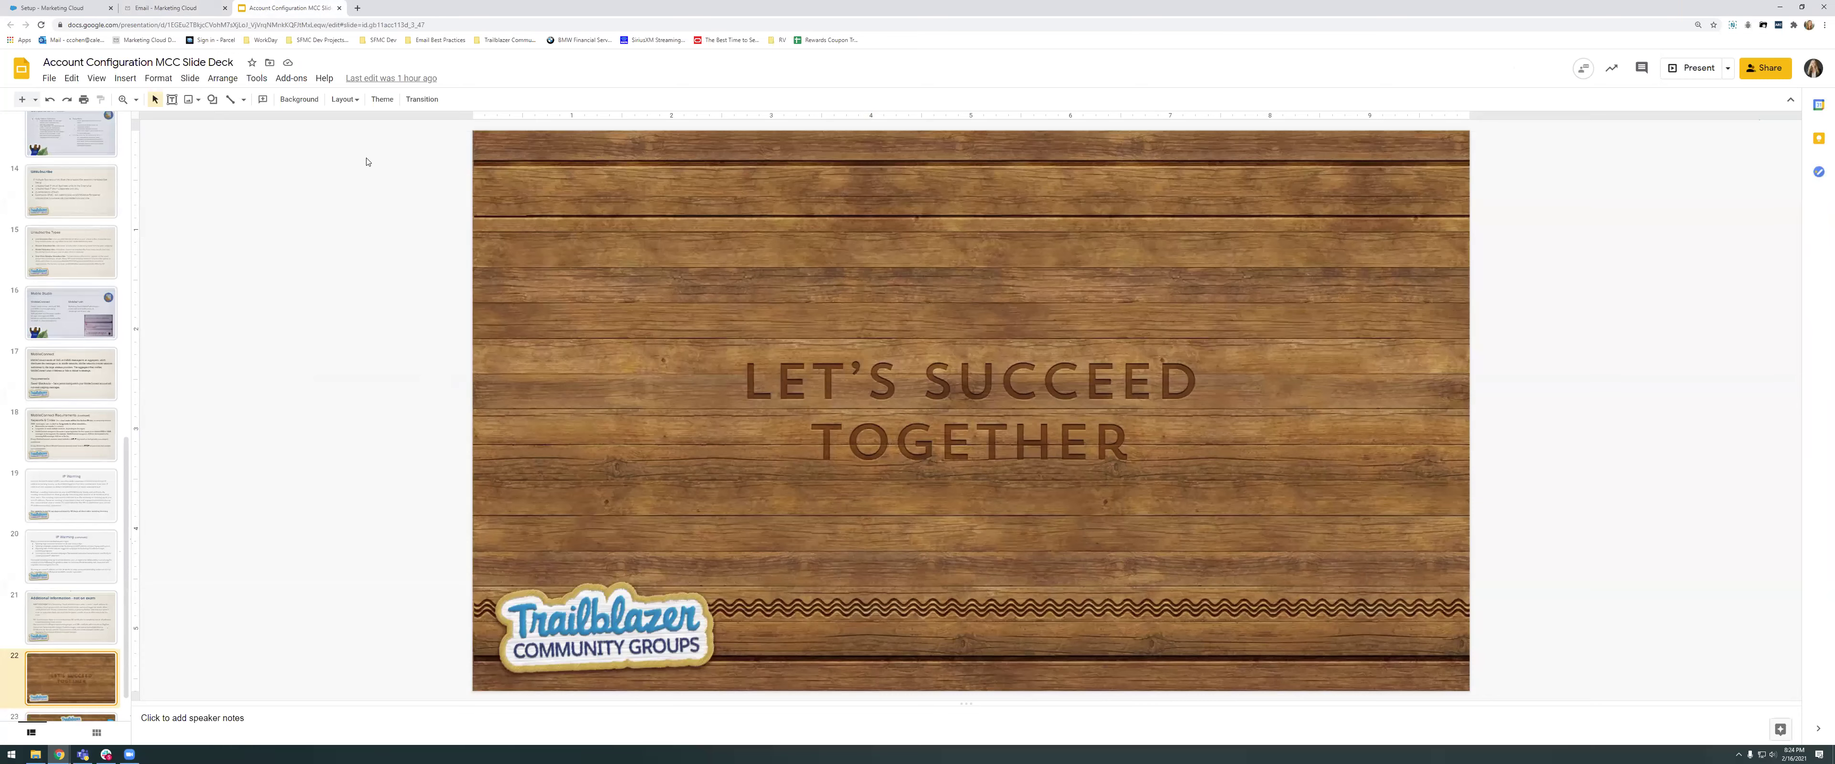